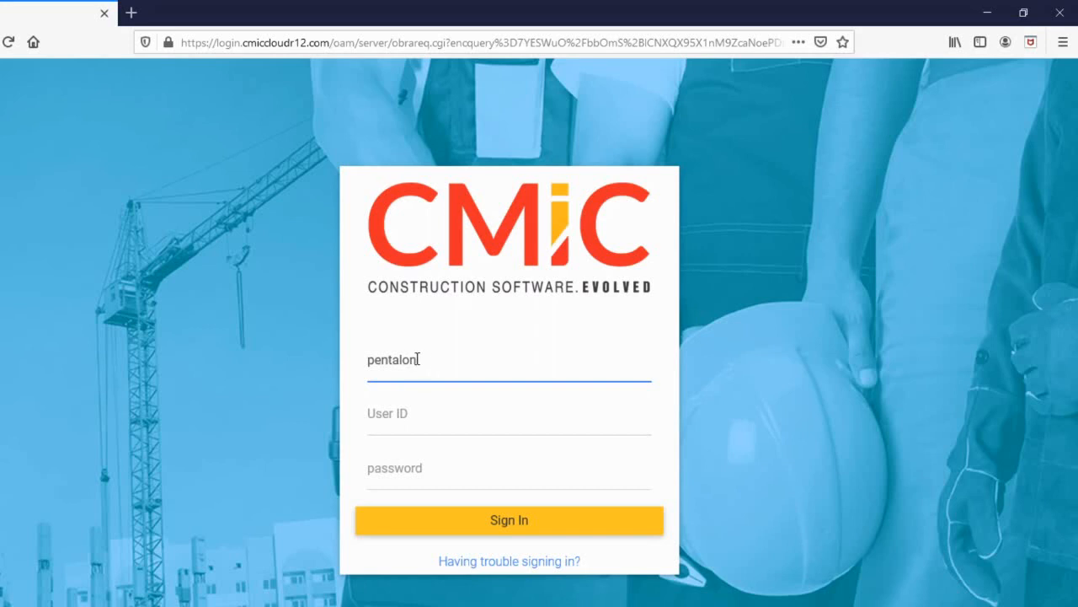
{"action": "left_click_drag", "start_coordinate": [422, 359], "coordinate": [357, 355]}
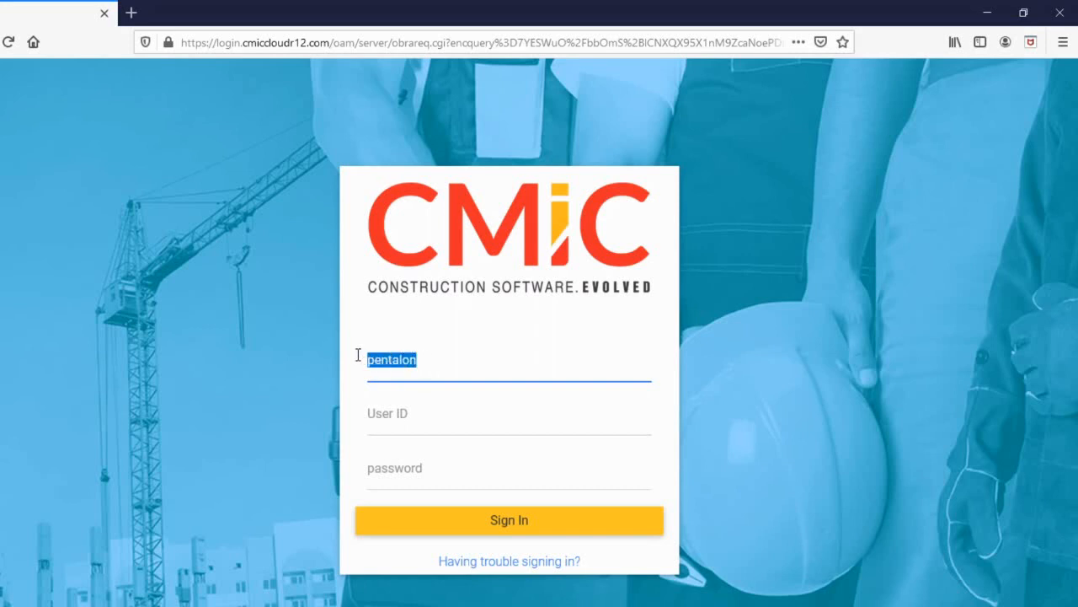
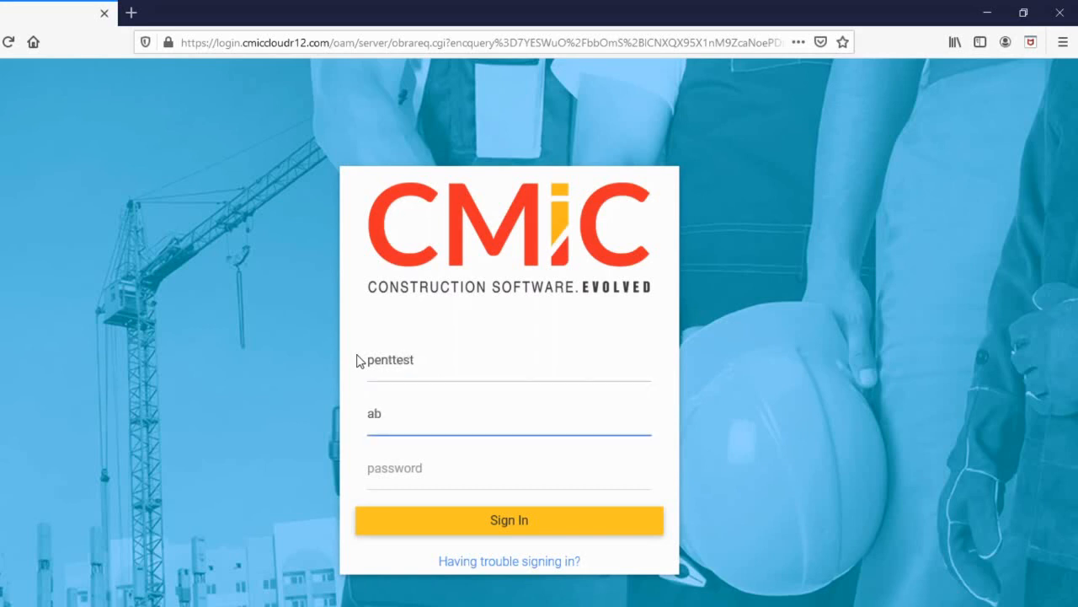
{"action": "key", "text": "Tab"}
{"action": "type", "text": "•••••••••"}
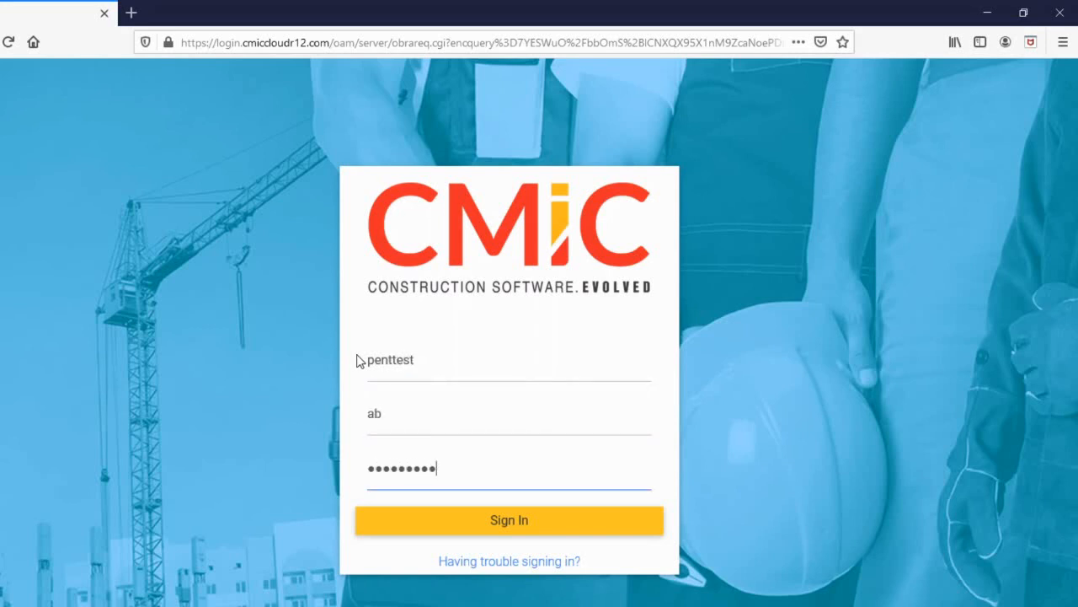
{"action": "type", "text": "••"}
{"action": "key", "text": "Return"}
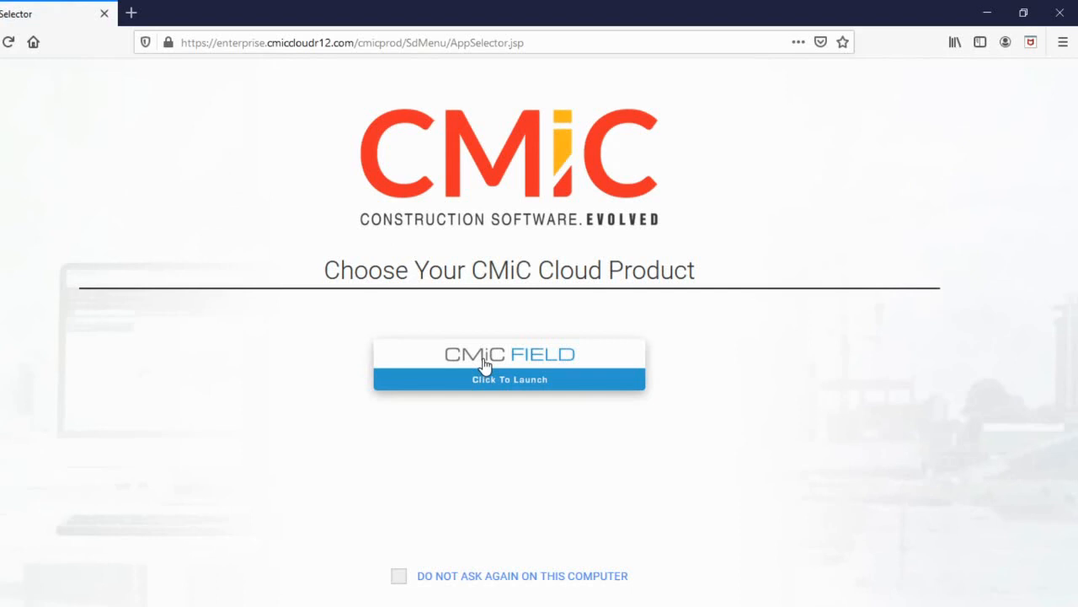
{"action": "left_click", "coordinate": [517, 380]}
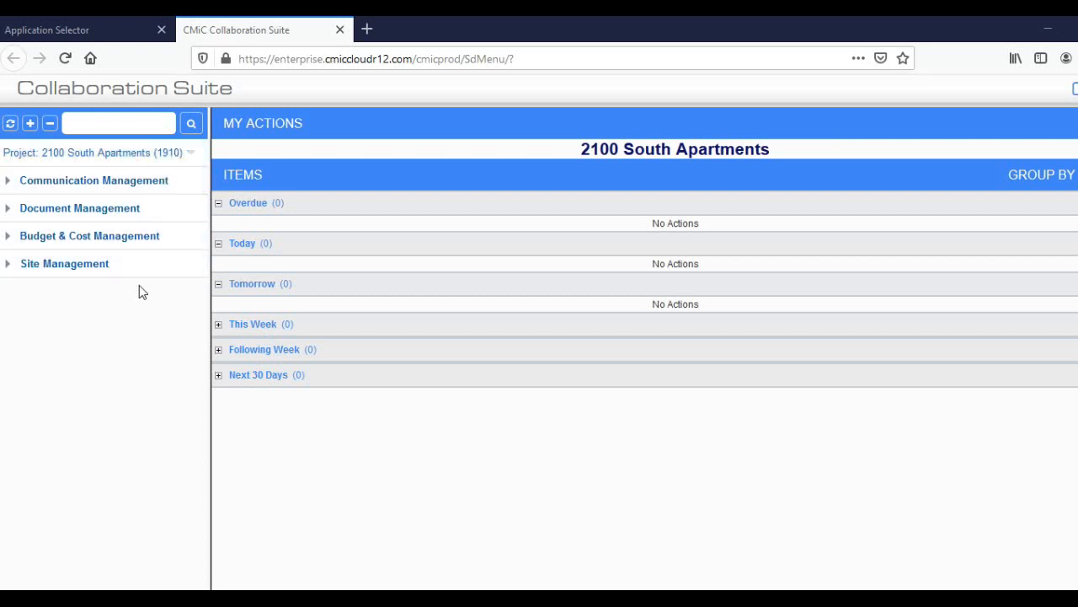
- Open the Request For Payment log under Budget & Cost Management, view invoice 01's details and return to the log
{"action": "left_click", "coordinate": [147, 158]}
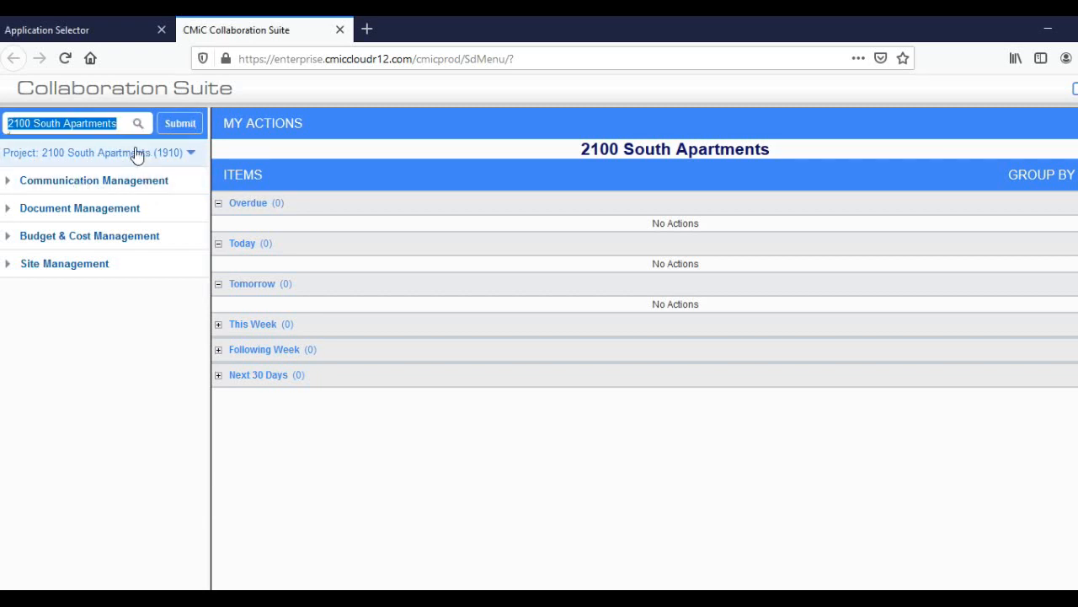
{"action": "left_click", "coordinate": [136, 153]}
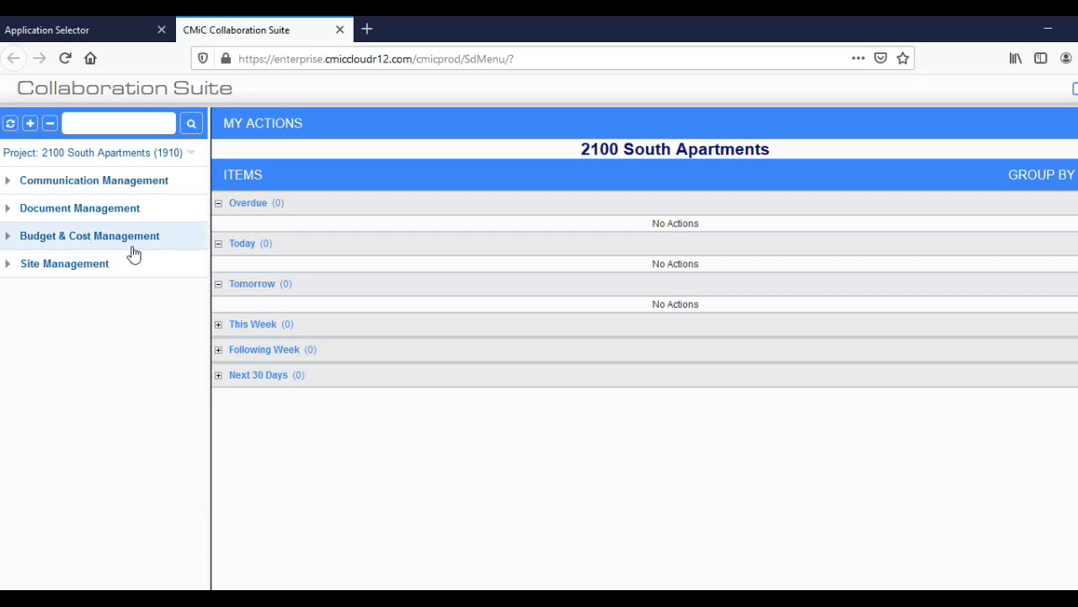
{"action": "left_click", "coordinate": [7, 240]}
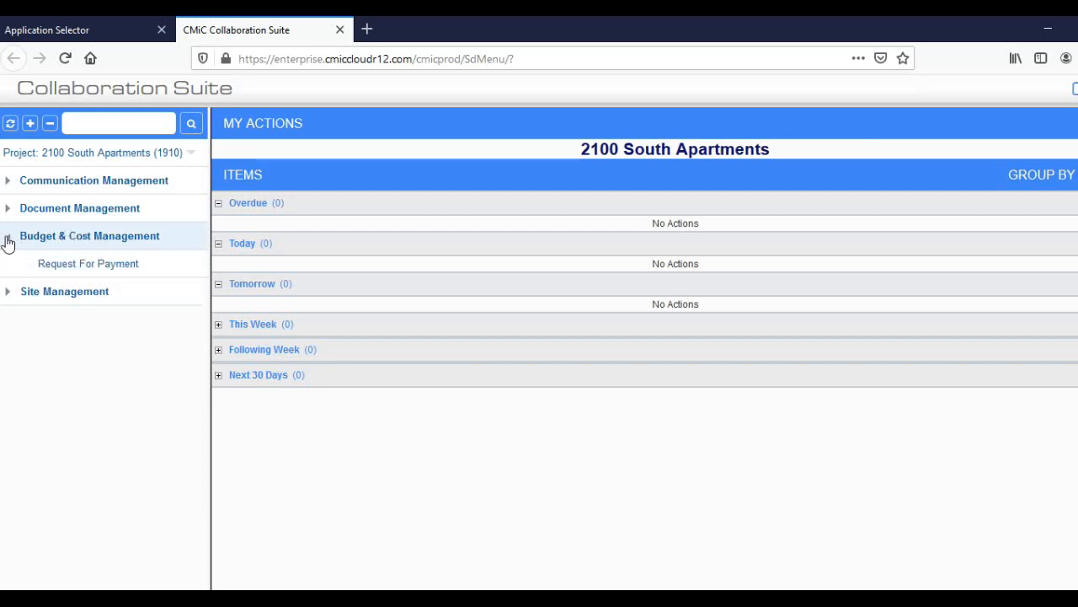
{"action": "left_click", "coordinate": [109, 265]}
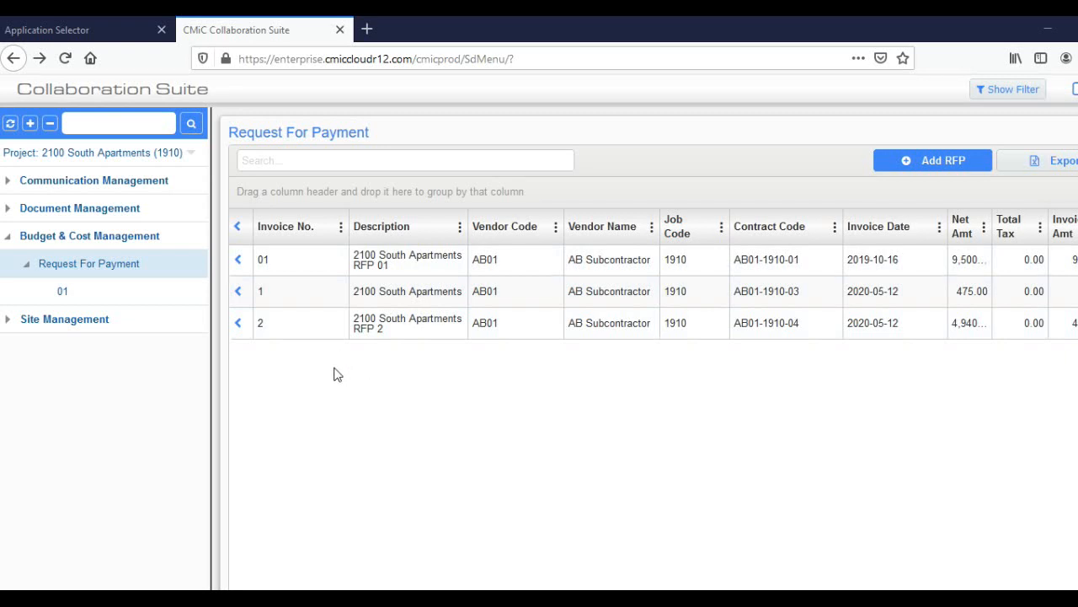
{"action": "left_click", "coordinate": [271, 267]}
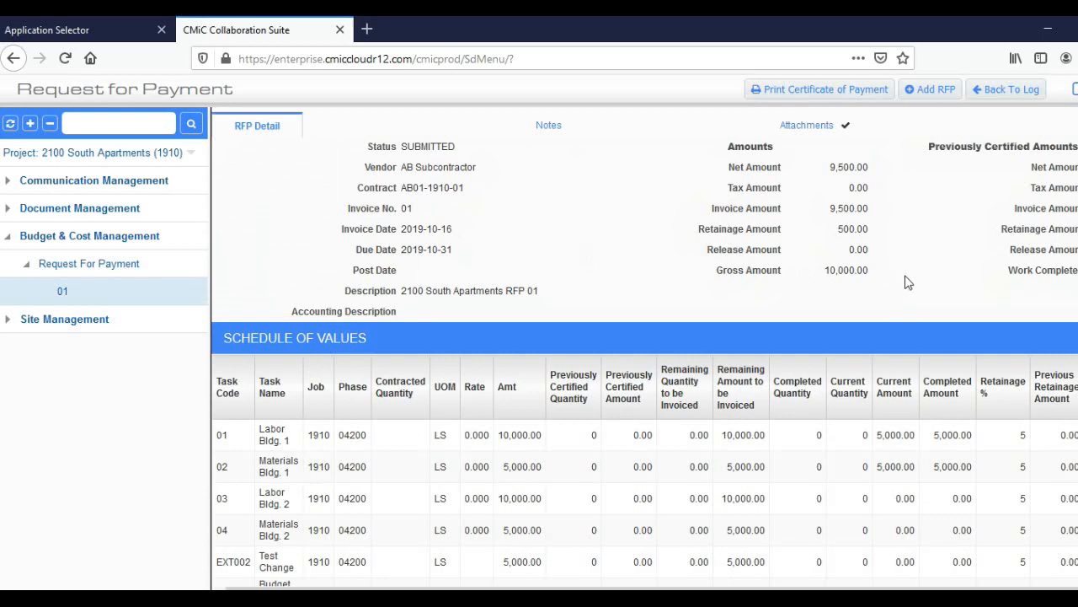
{"action": "left_click", "coordinate": [1011, 90]}
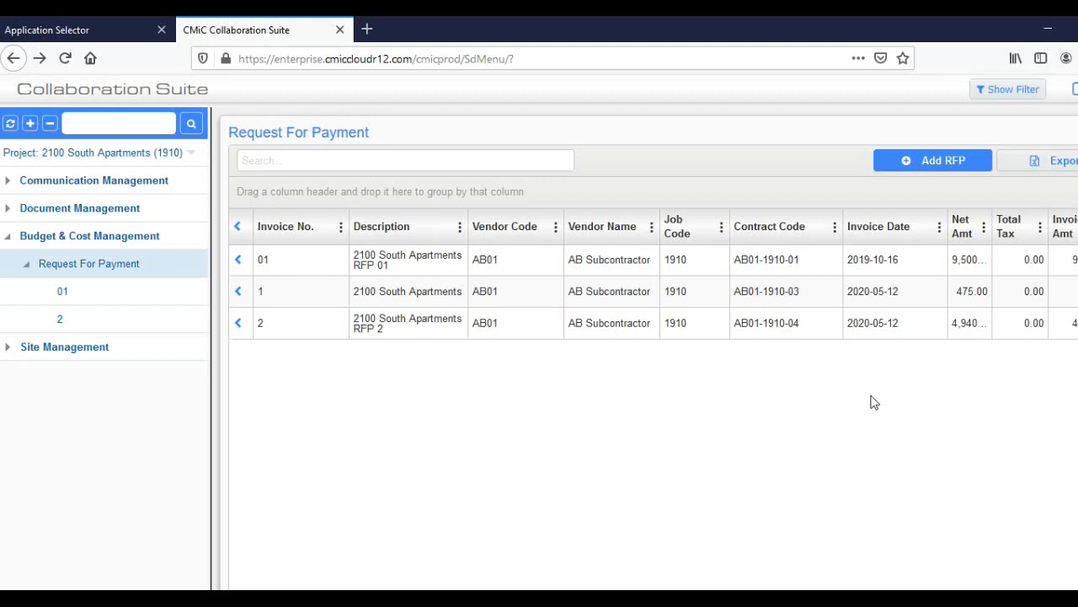
- Add a new request for payment and assign it to the Plumbing contract AB01-1910-05
{"action": "left_click", "coordinate": [909, 173]}
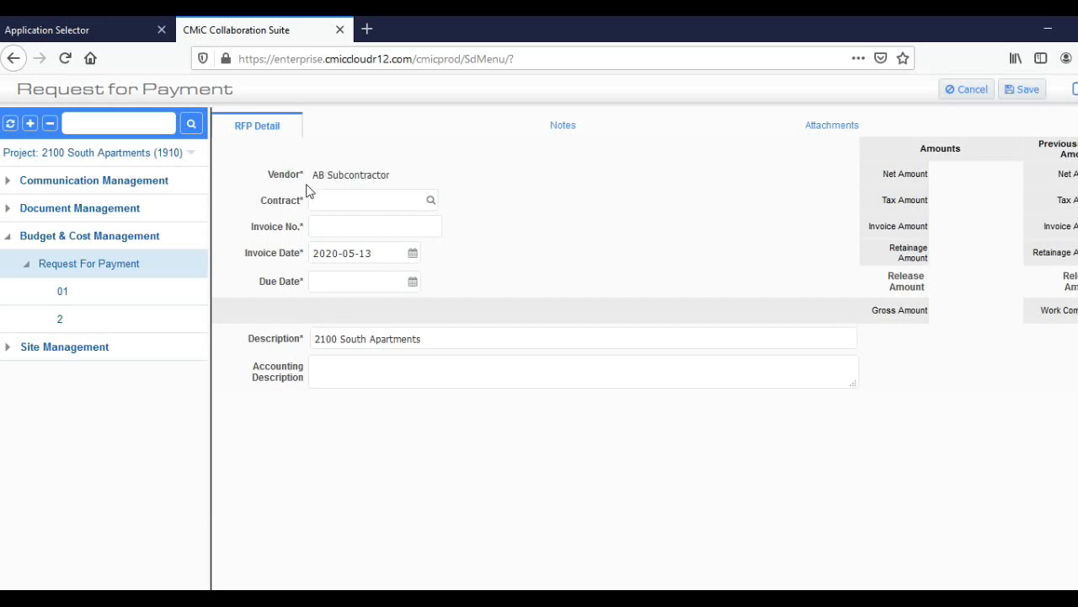
{"action": "left_click", "coordinate": [430, 203]}
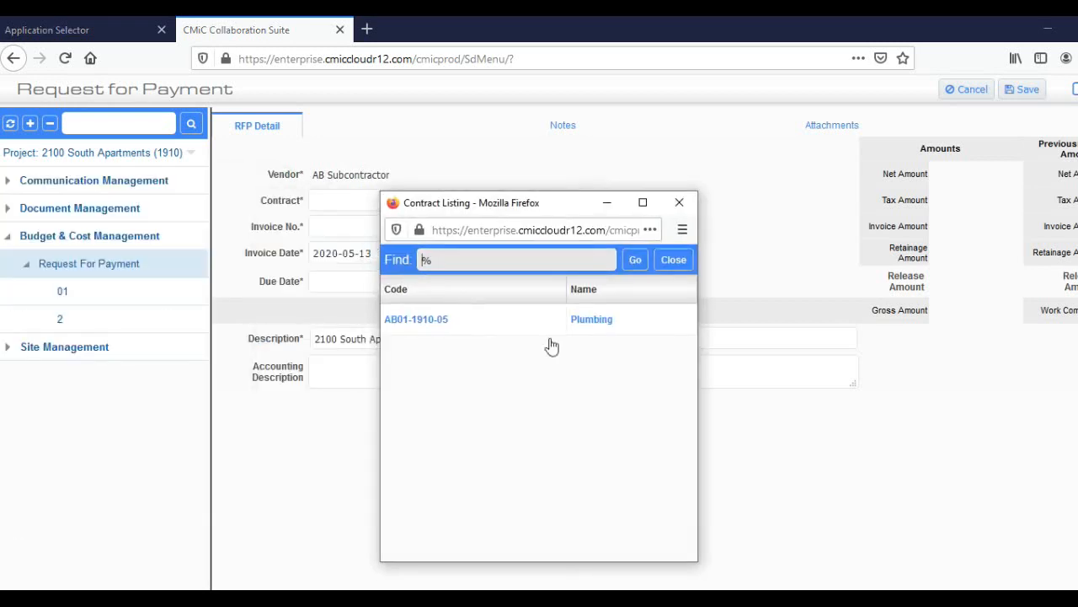
{"action": "left_click", "coordinate": [593, 320]}
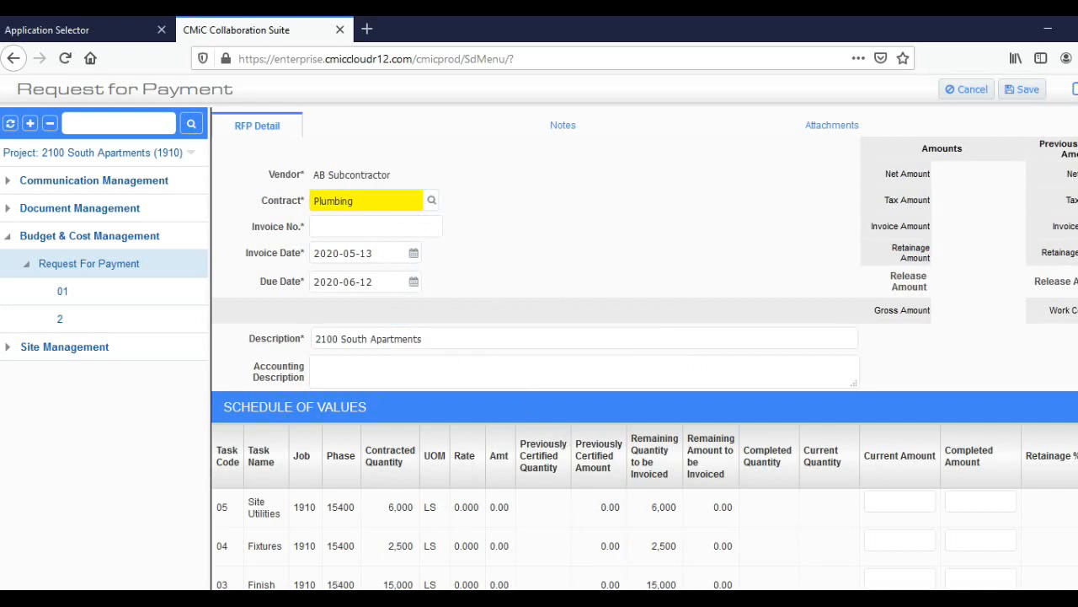
- Set the invoice number to 02 and extend the description to "2100 South Apartments RFP 02"
{"action": "left_click", "coordinate": [396, 221]}
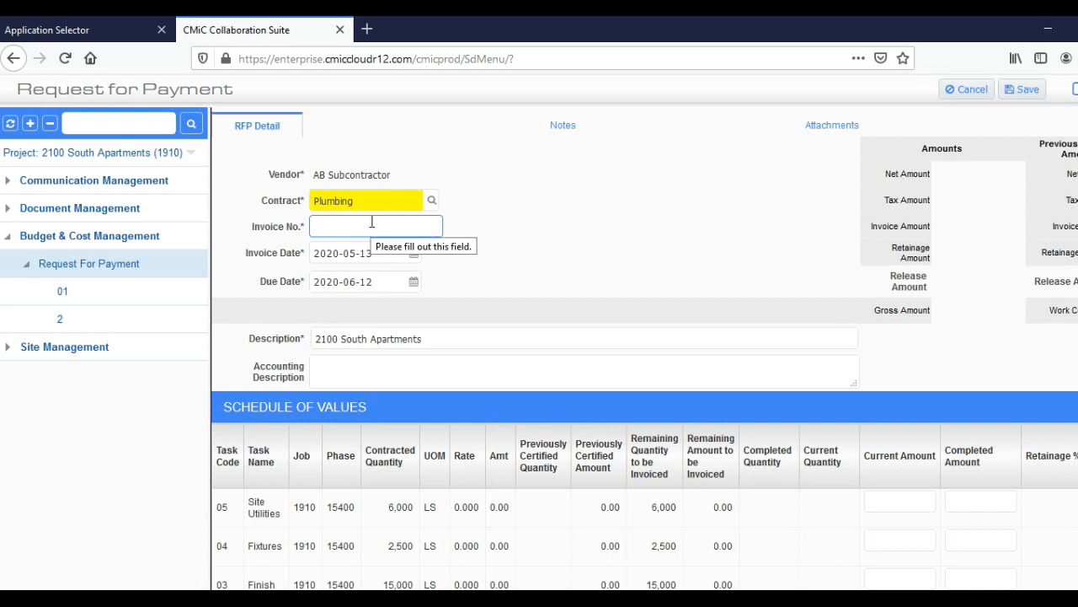
{"action": "type", "text": "02"}
{"action": "left_click", "coordinate": [450, 209]}
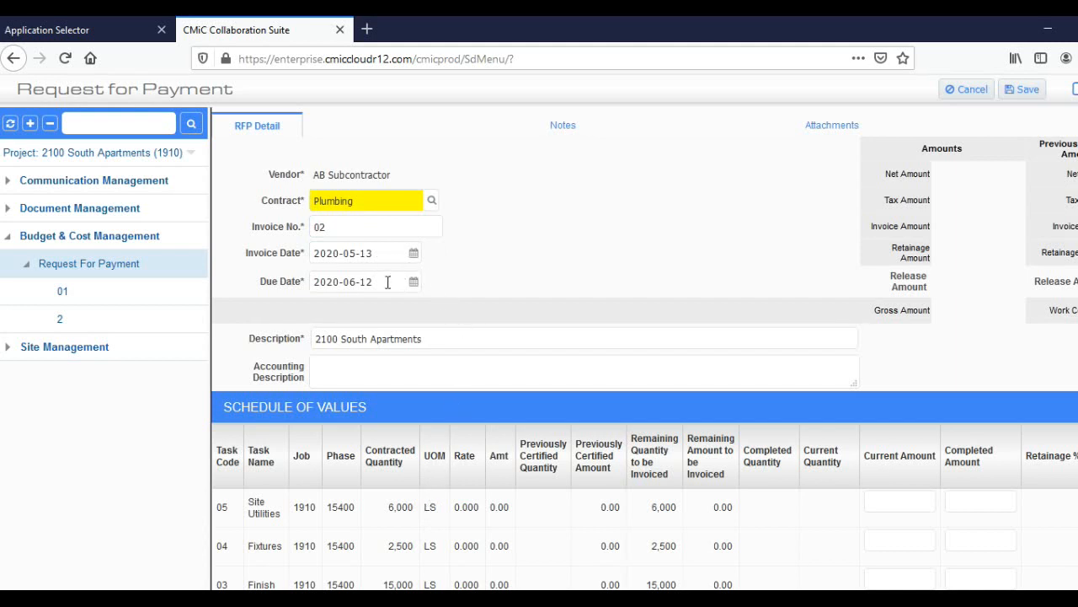
{"action": "left_click", "coordinate": [431, 340]}
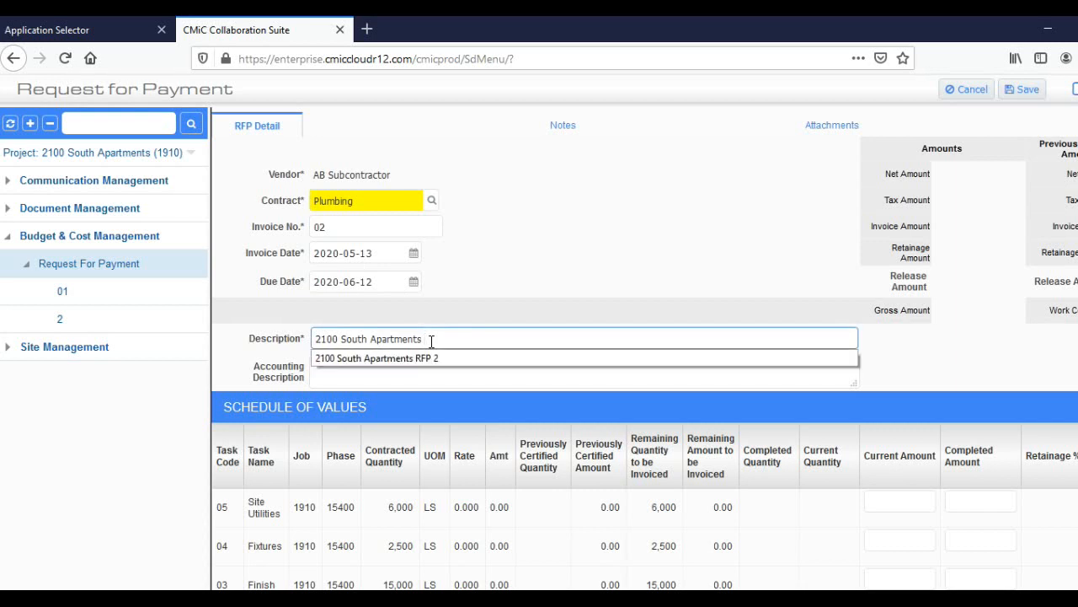
{"action": "left_click", "coordinate": [356, 224]}
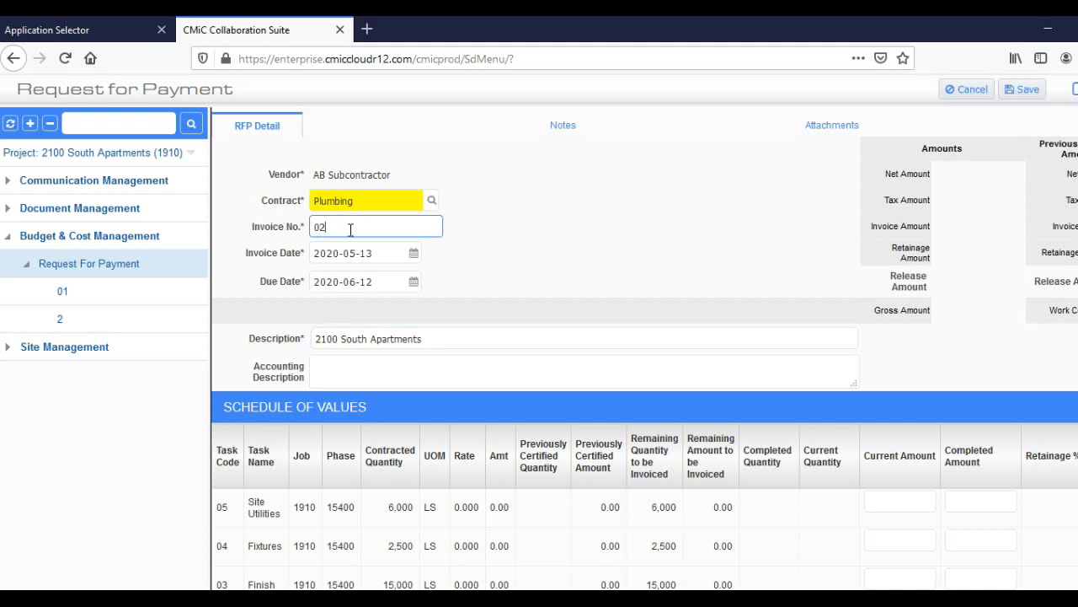
{"action": "left_click", "coordinate": [455, 337]}
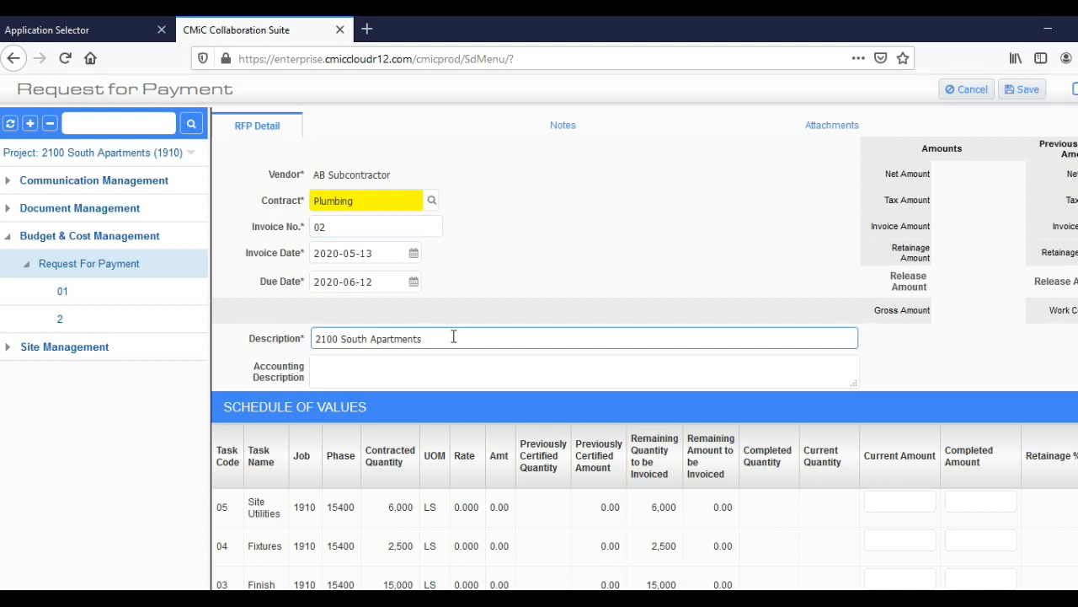
{"action": "type", "text": "RFP"}
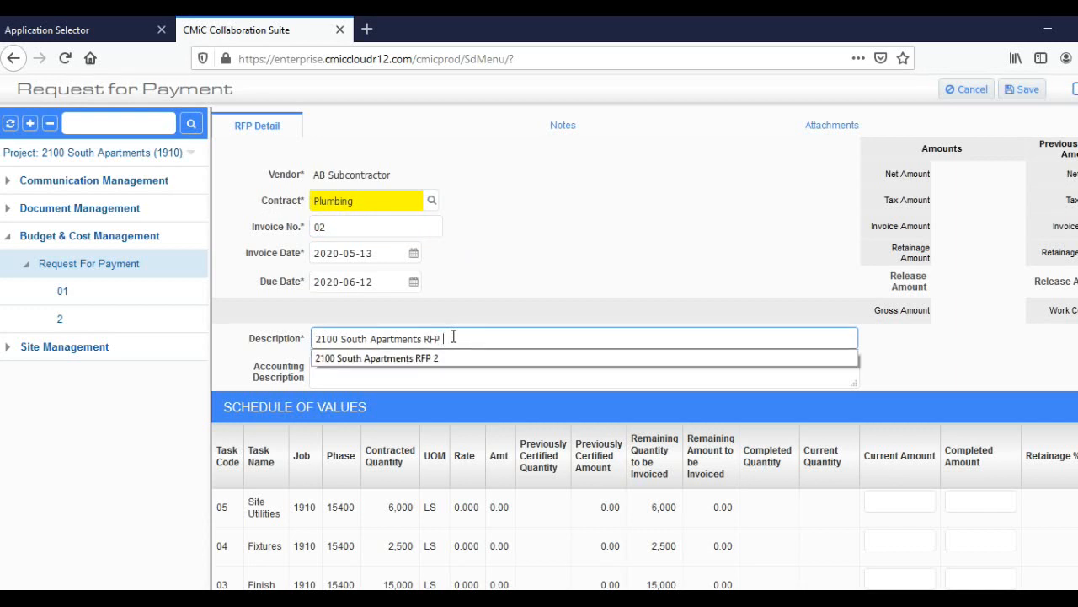
{"action": "type", "text": " 02"}
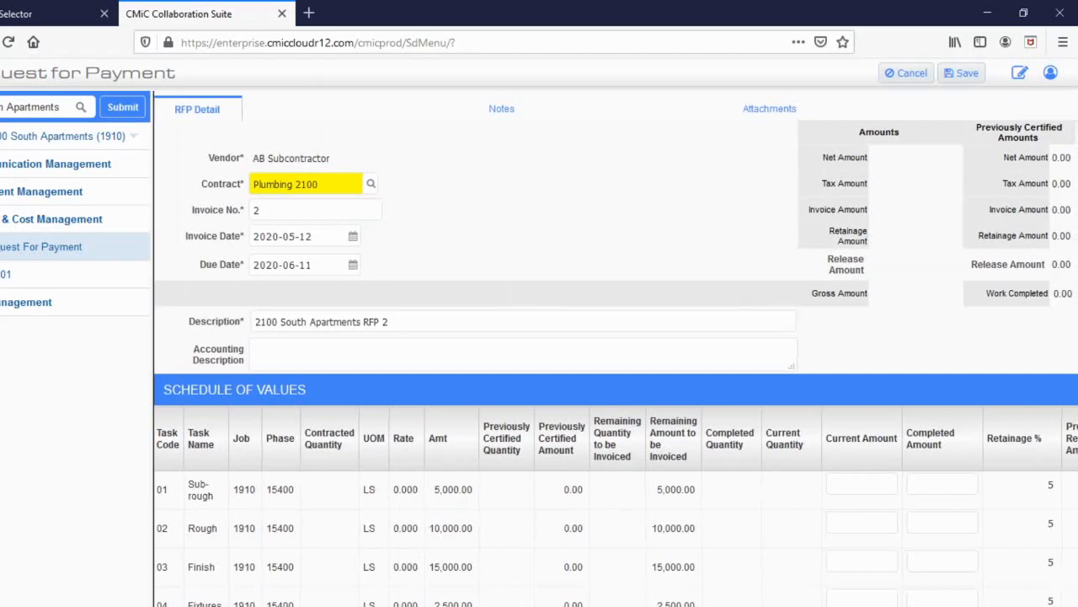
- Set the current amount of the Sub-rough task in the schedule of values to 2500
{"action": "scroll", "coordinate": [616, 348], "scroll_direction": "right", "scroll_amount": 5}
{"action": "scroll", "coordinate": [616, 348], "scroll_direction": "left", "scroll_amount": 3}
{"action": "scroll", "coordinate": [616, 348], "scroll_direction": "left", "scroll_amount": 2}
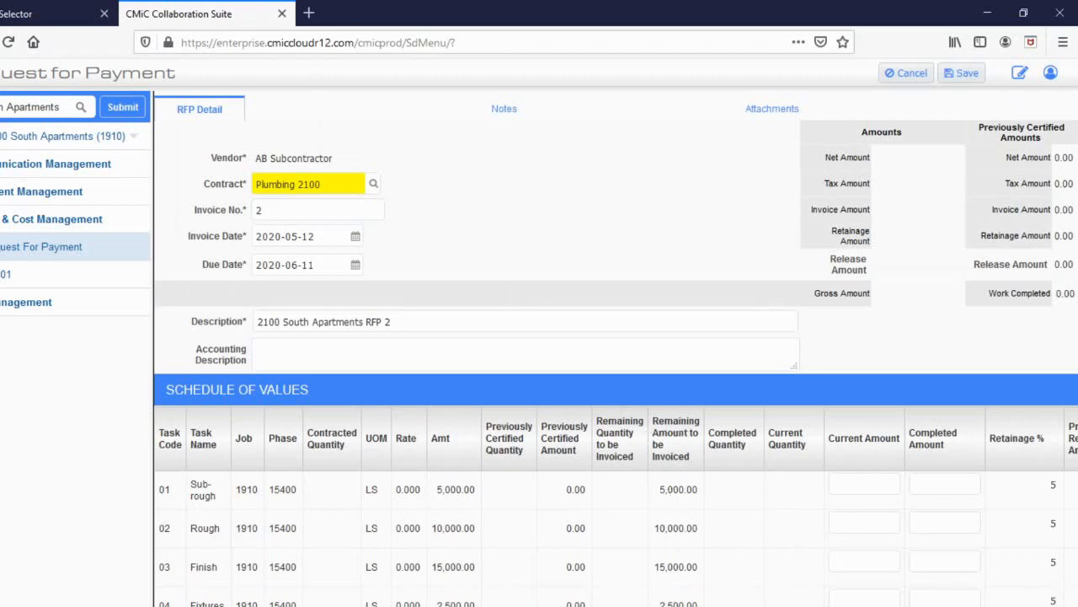
{"action": "scroll", "coordinate": [470, 518], "scroll_direction": "right", "scroll_amount": 5}
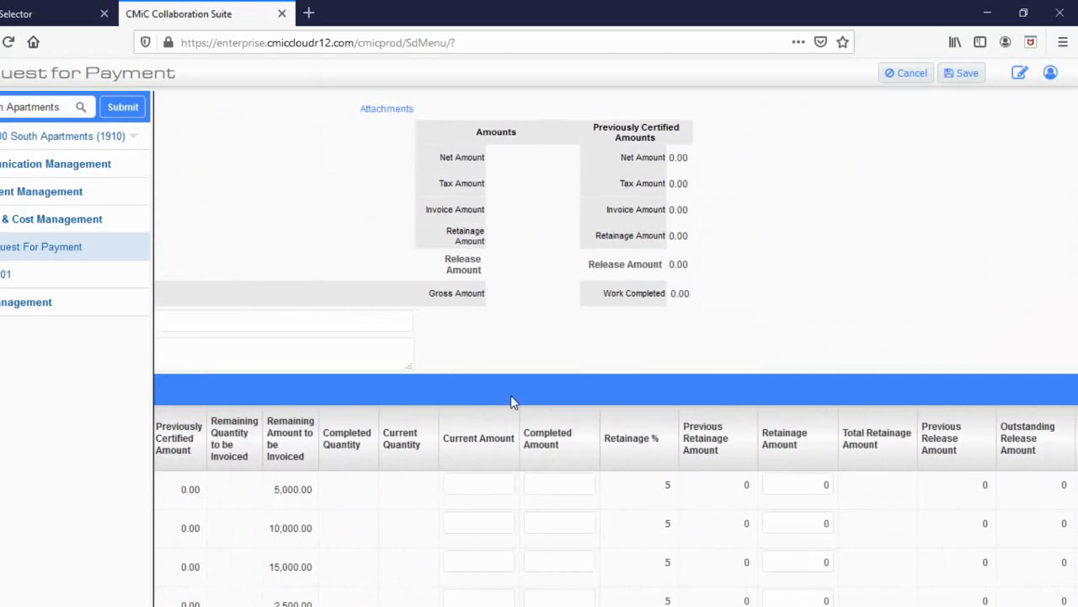
{"action": "left_click", "coordinate": [469, 487]}
{"action": "scroll", "coordinate": [615, 347], "scroll_direction": "left", "scroll_amount": 5}
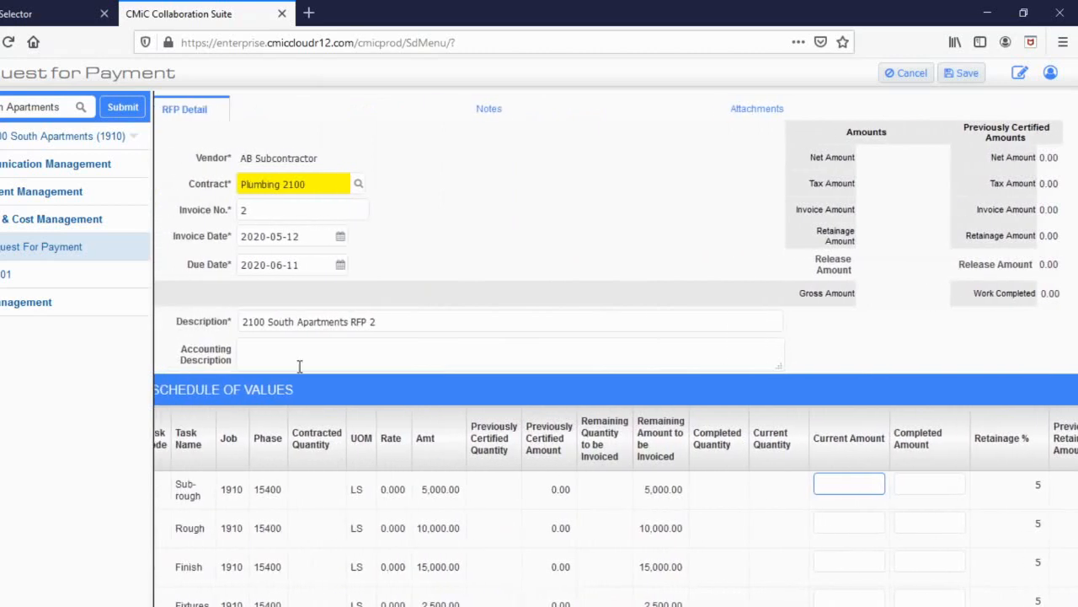
{"action": "scroll", "coordinate": [508, 294], "scroll_direction": "left", "scroll_amount": 1}
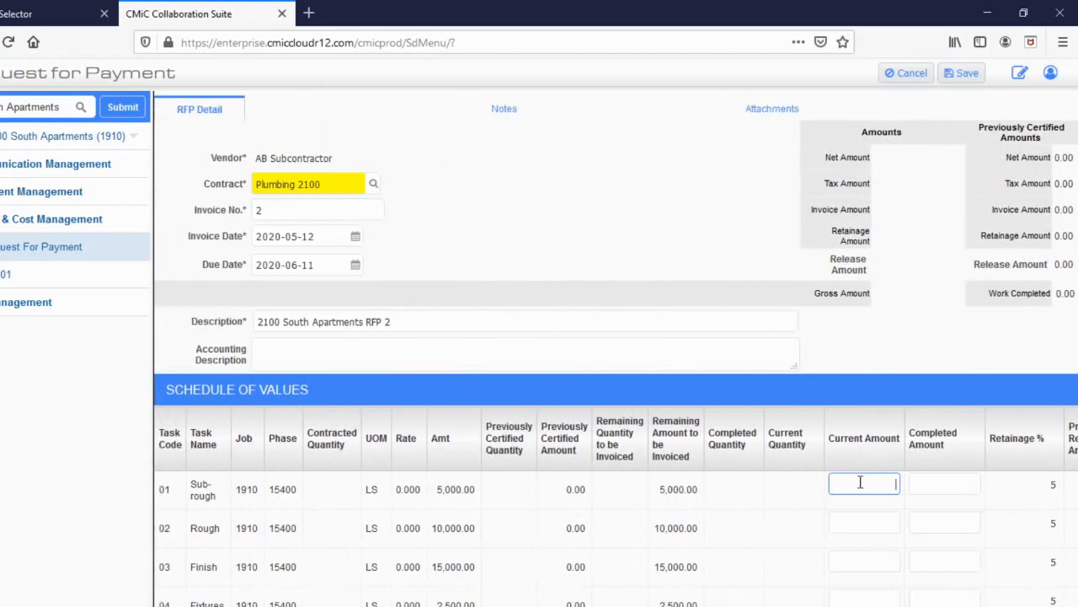
{"action": "type", "text": "2500"}
{"action": "left_click", "coordinate": [858, 523]}
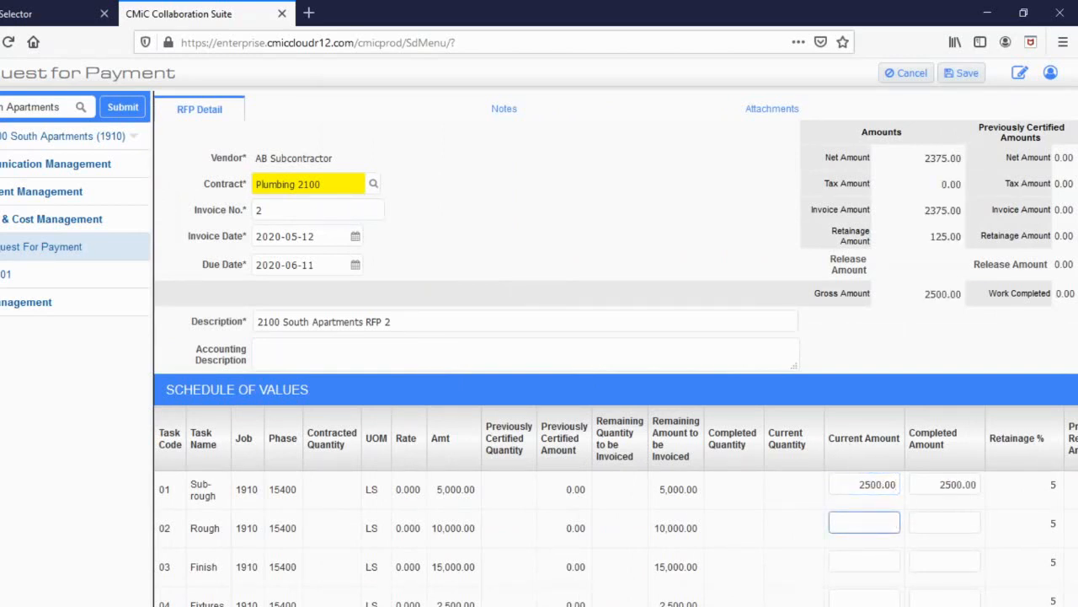
- Set the current amounts to 1000 for the Rough task and 500 for the Fixtures task
{"action": "scroll", "coordinate": [746, 464], "scroll_direction": "right", "scroll_amount": 2}
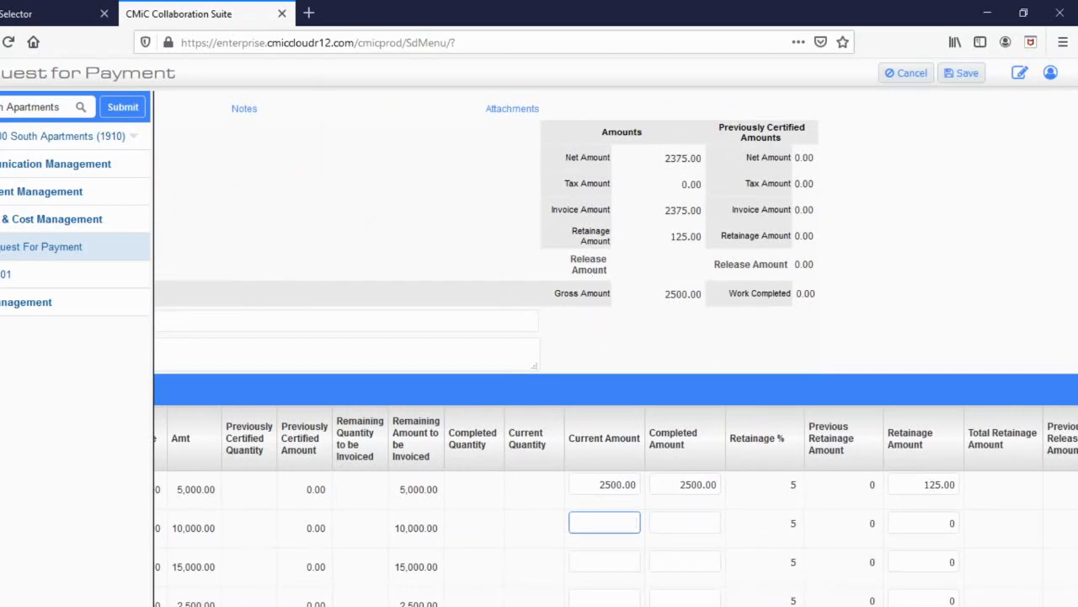
{"action": "left_click_drag", "start_coordinate": [893, 605], "coordinate": [729, 606]}
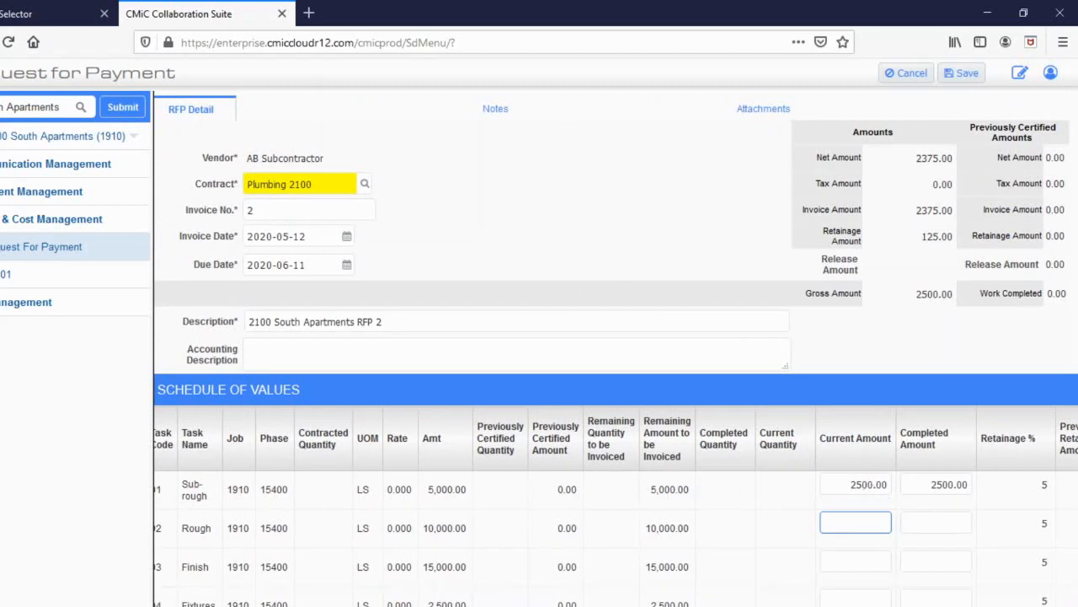
{"action": "left_click", "coordinate": [868, 519]}
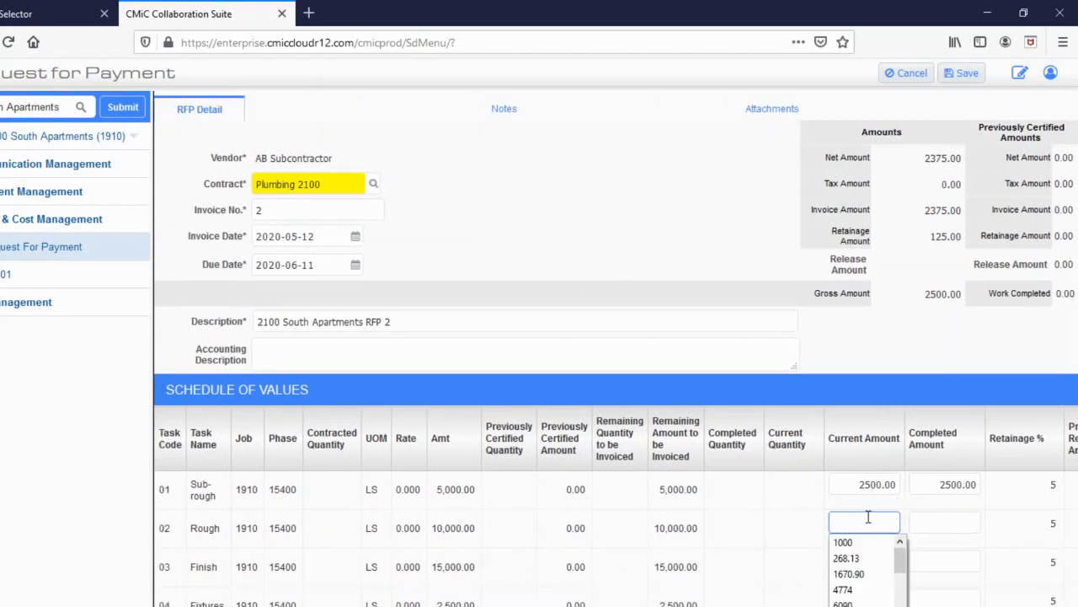
{"action": "type", "text": "1000"}
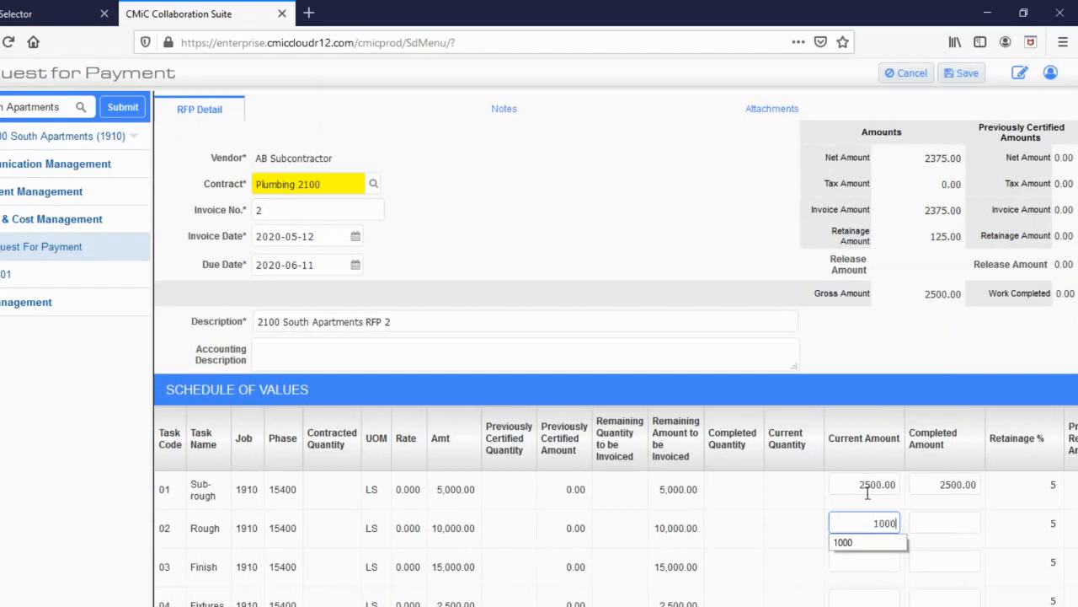
{"action": "left_click", "coordinate": [860, 593]}
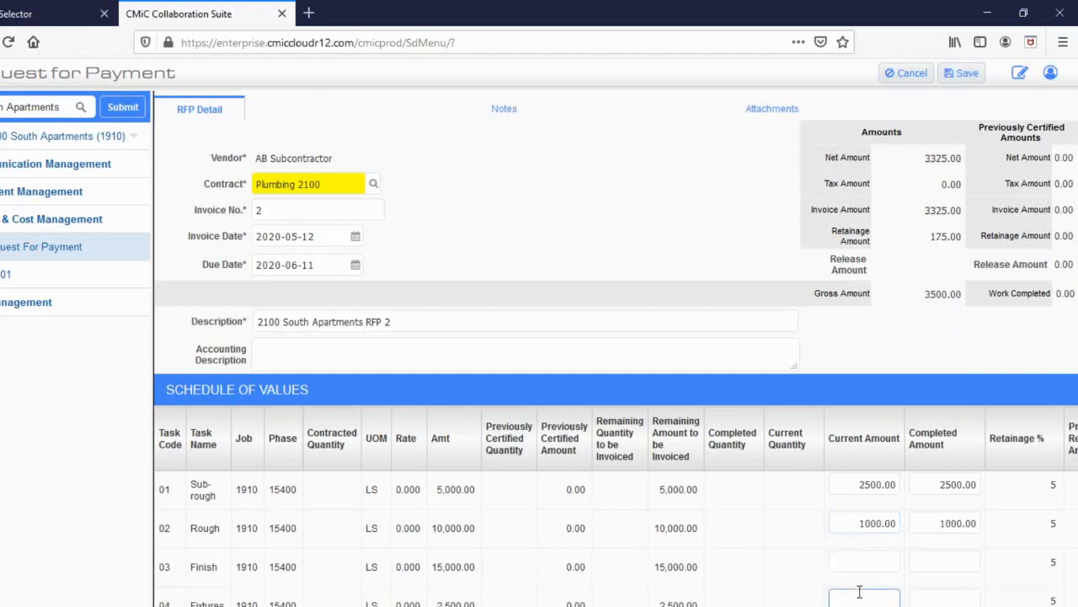
{"action": "type", "text": "500"}
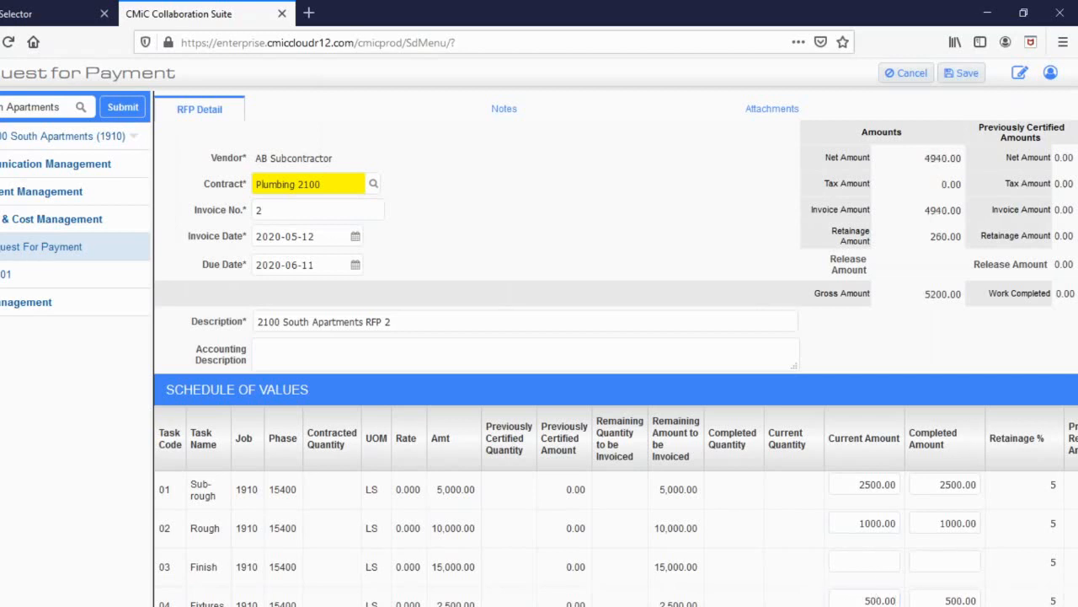
- Review the invoice amount in the Amounts summary and the retainage columns in the schedule of values
{"action": "scroll", "coordinate": [615, 354], "scroll_direction": "right", "scroll_amount": 3}
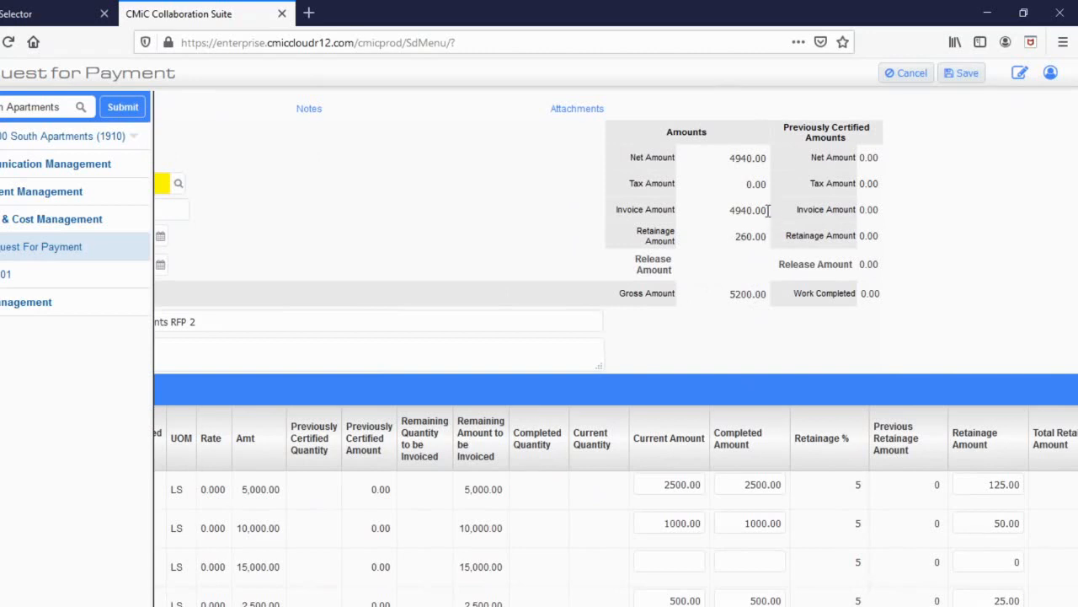
{"action": "left_click_drag", "start_coordinate": [770, 210], "coordinate": [706, 211]}
{"action": "left_click", "coordinate": [737, 228]}
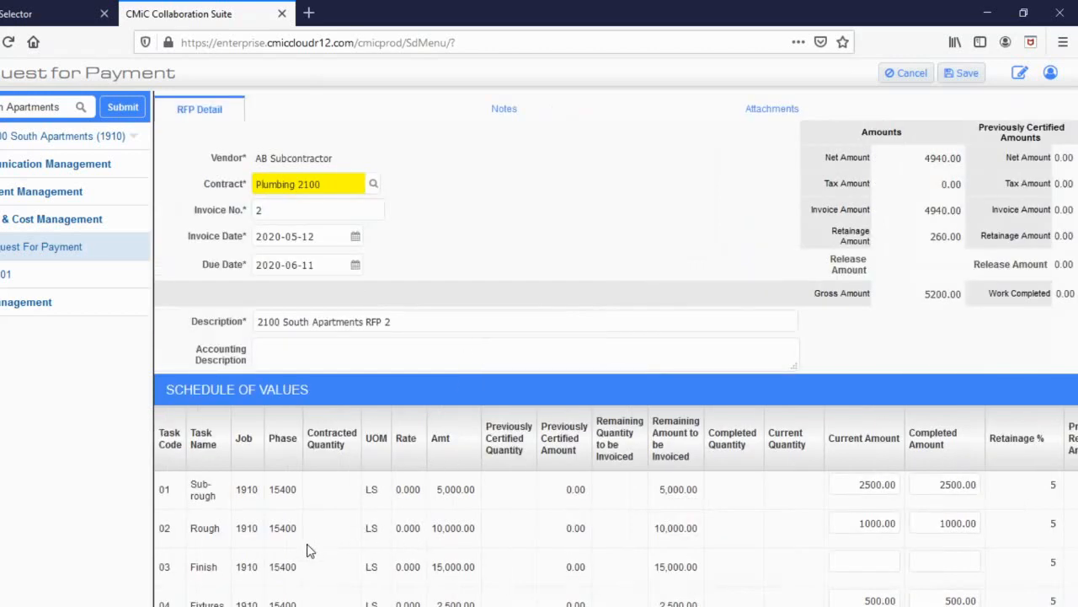
{"action": "scroll", "coordinate": [522, 576], "scroll_direction": "right", "scroll_amount": 6}
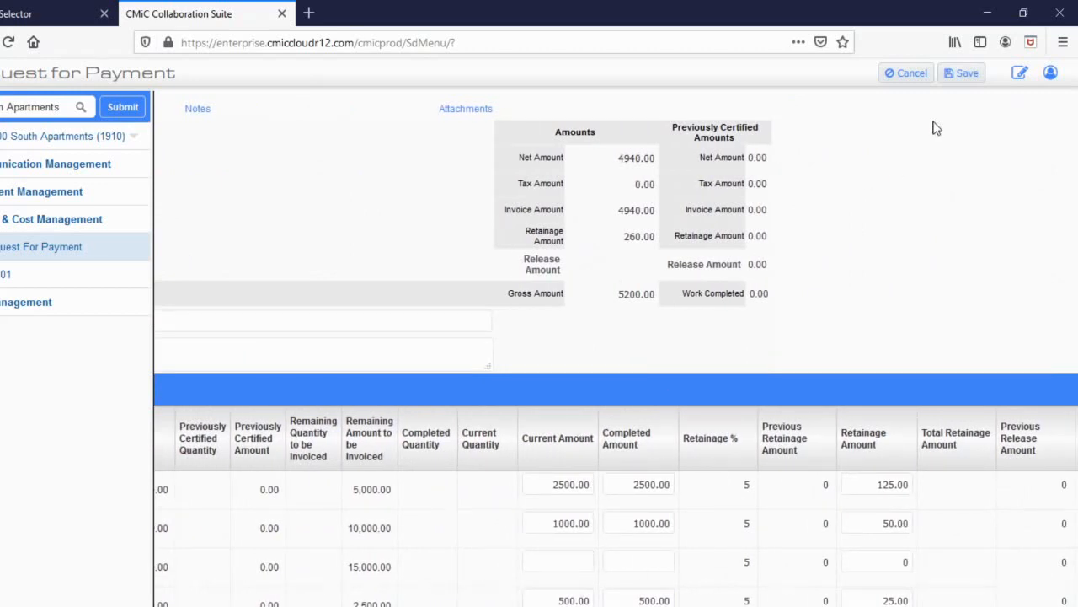
- Save the request for payment and check its invoice amount in the Amounts summary
{"action": "left_click", "coordinate": [967, 74]}
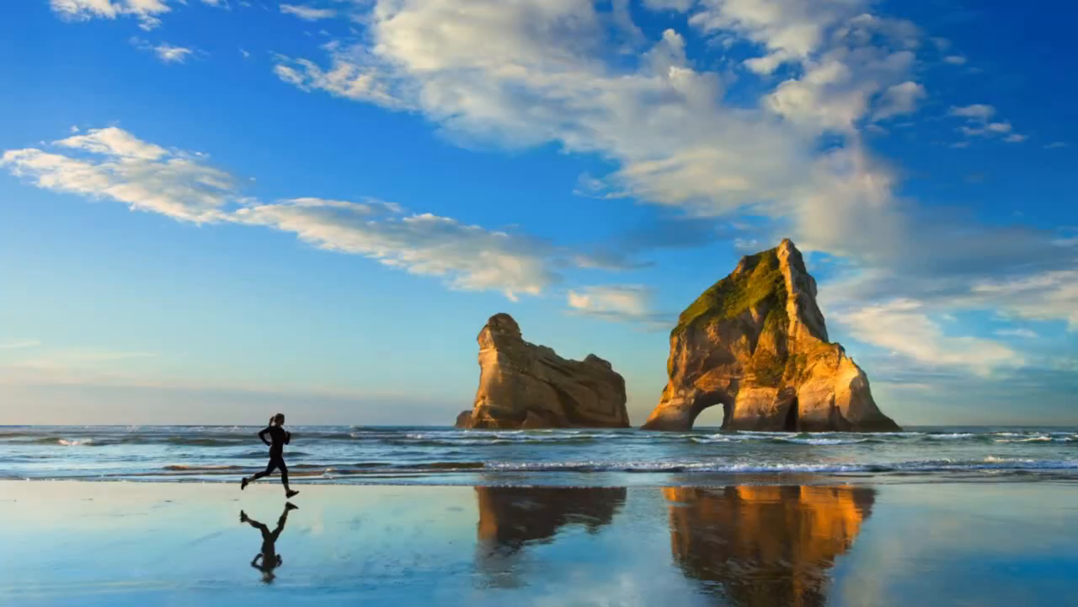
{"action": "mouse_move", "coordinate": [502, 605]}
{"action": "left_click", "coordinate": [517, 588]}
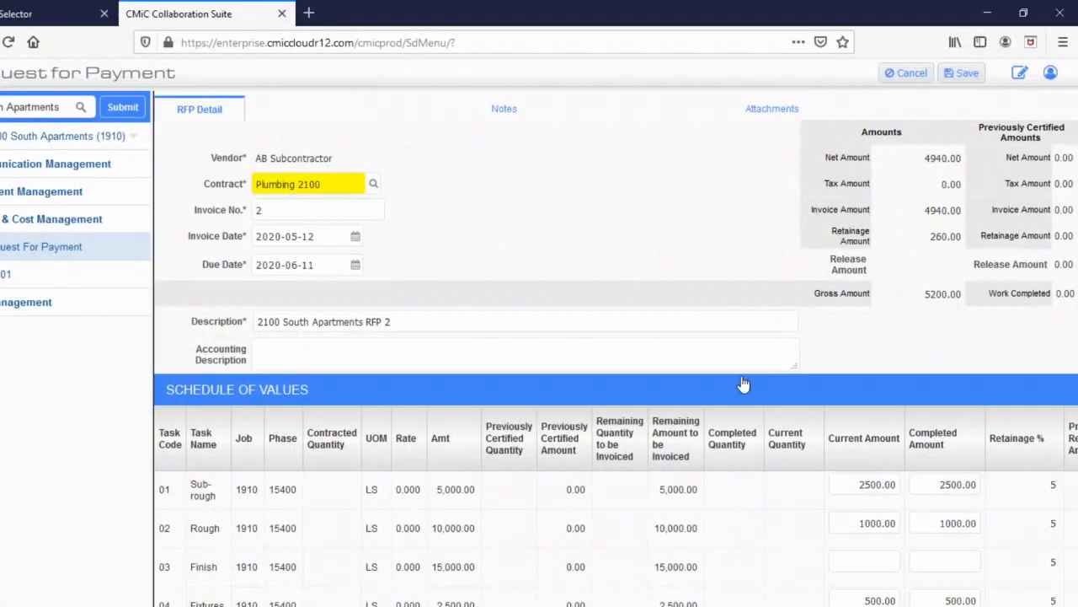
{"action": "double_click", "coordinate": [943, 210]}
- Switch to Adobe Acrobat, review the lien waiver and sworn statement PDF, and return to the request for payment in CMiC
{"action": "left_click", "coordinate": [988, 13]}
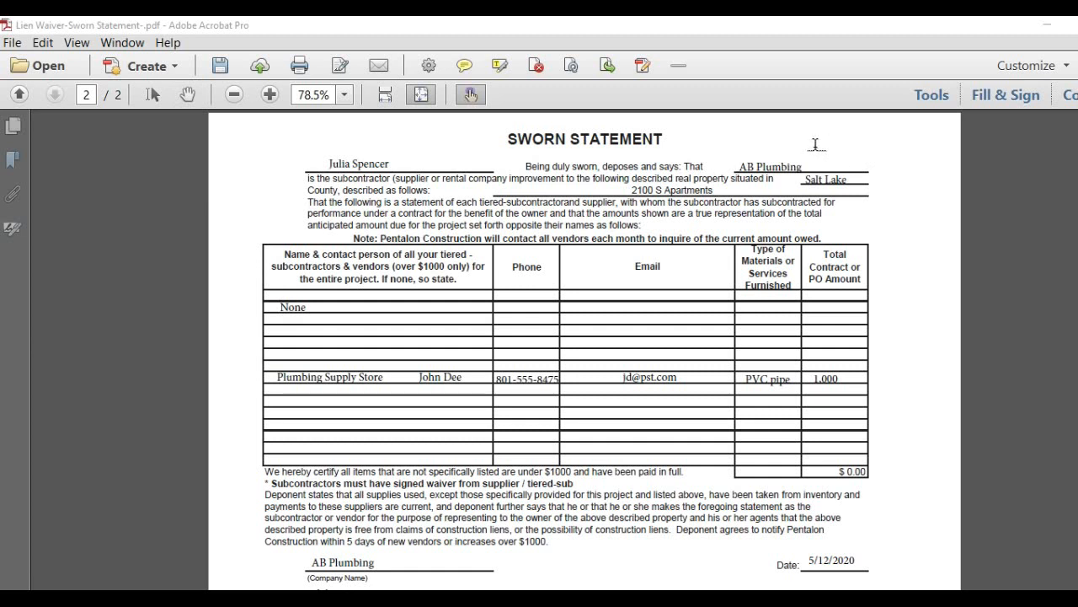
{"action": "left_click", "coordinate": [834, 182]}
{"action": "key", "text": "Escape"}
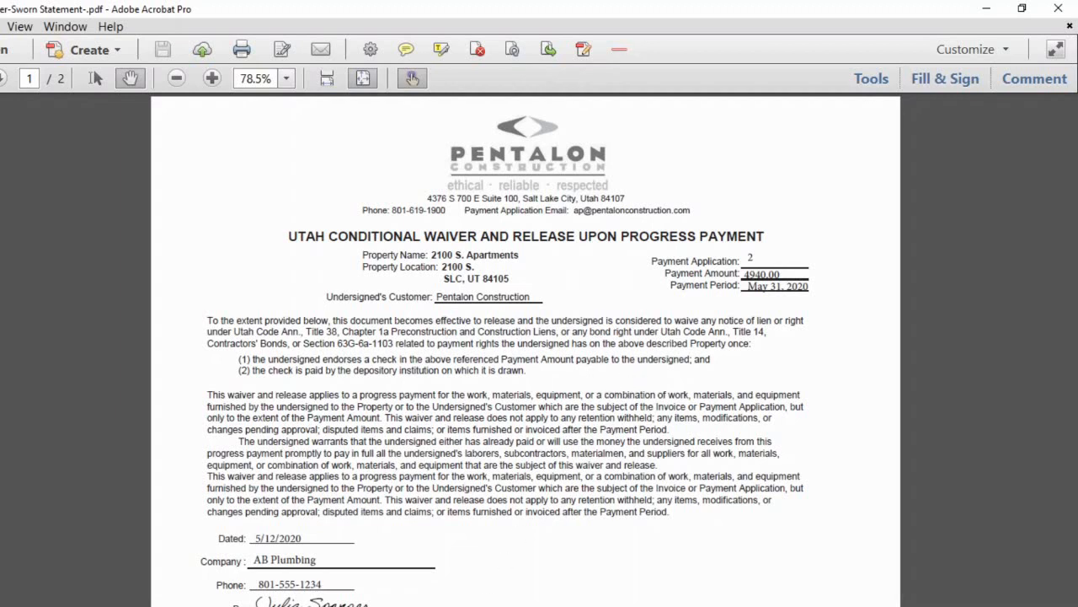
{"action": "key", "text": "alt+Tab"}
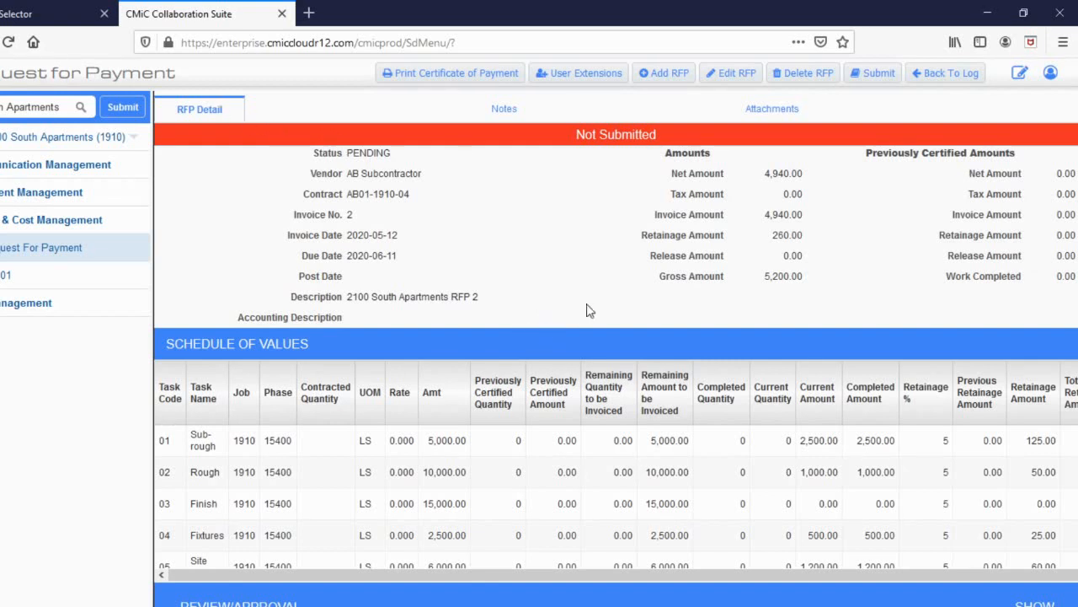
- Start a multiple-document upload for the request's attachments and add Lien Waiver-Sworn Statement-.pdf from the Desktop folder
{"action": "left_click", "coordinate": [775, 110]}
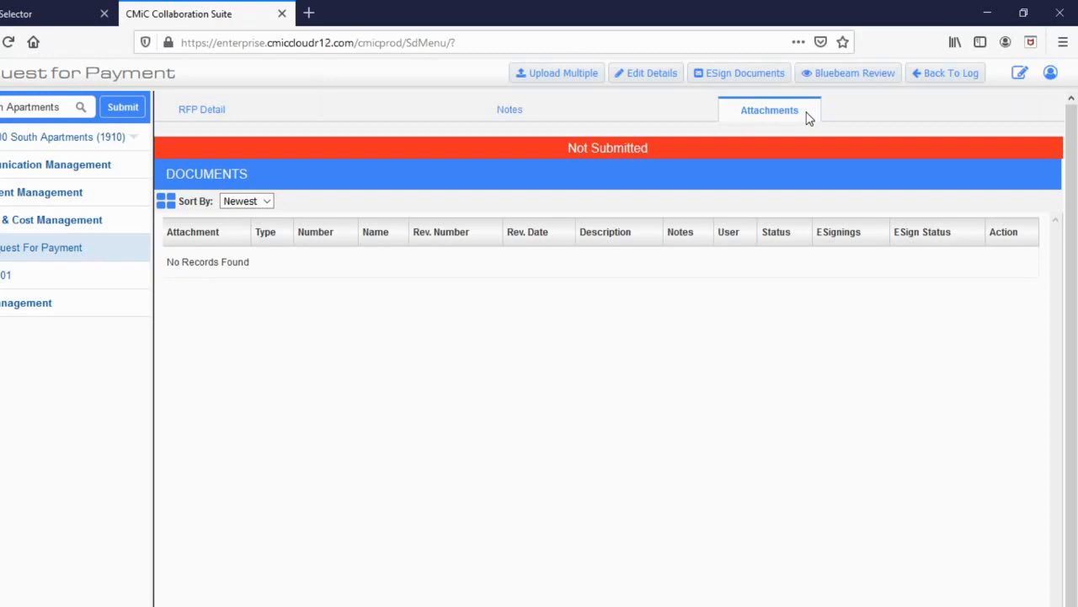
{"action": "left_click", "coordinate": [569, 76]}
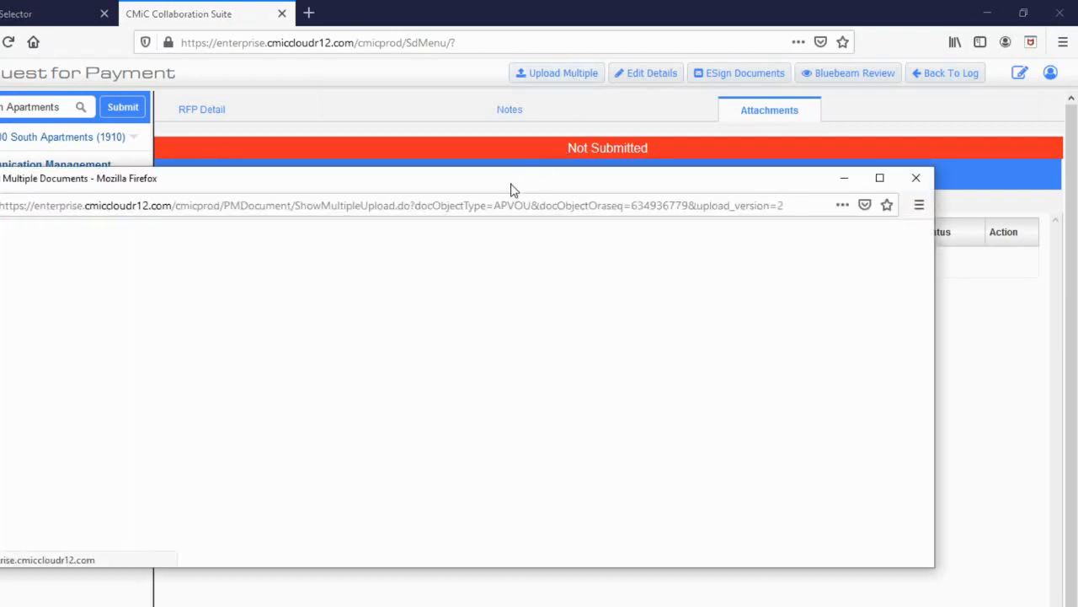
{"action": "left_click_drag", "start_coordinate": [511, 186], "coordinate": [554, 124]}
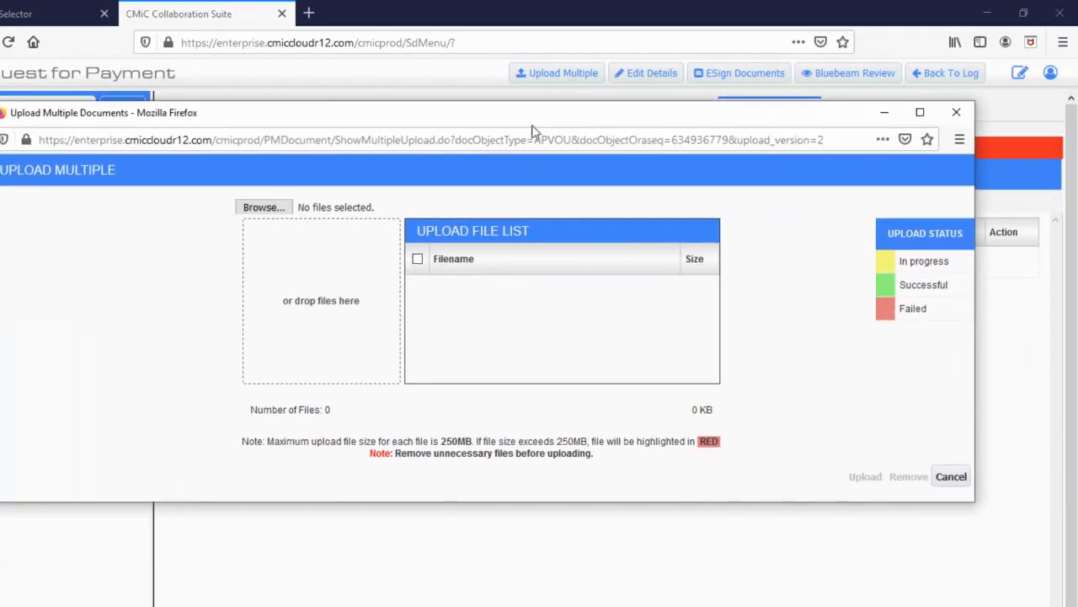
{"action": "left_click", "coordinate": [281, 208]}
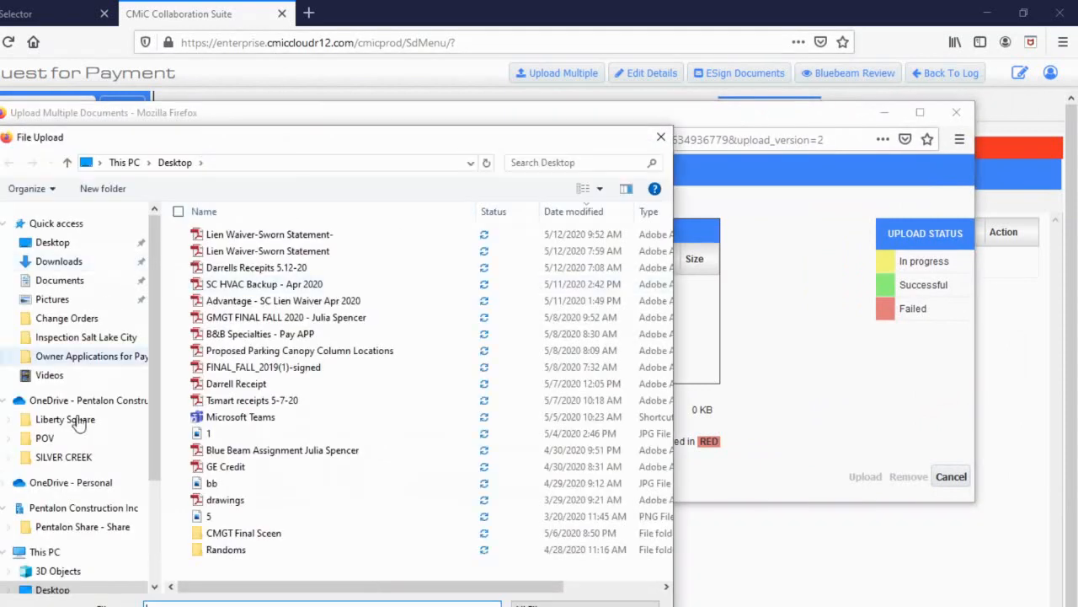
{"action": "double_click", "coordinate": [252, 239]}
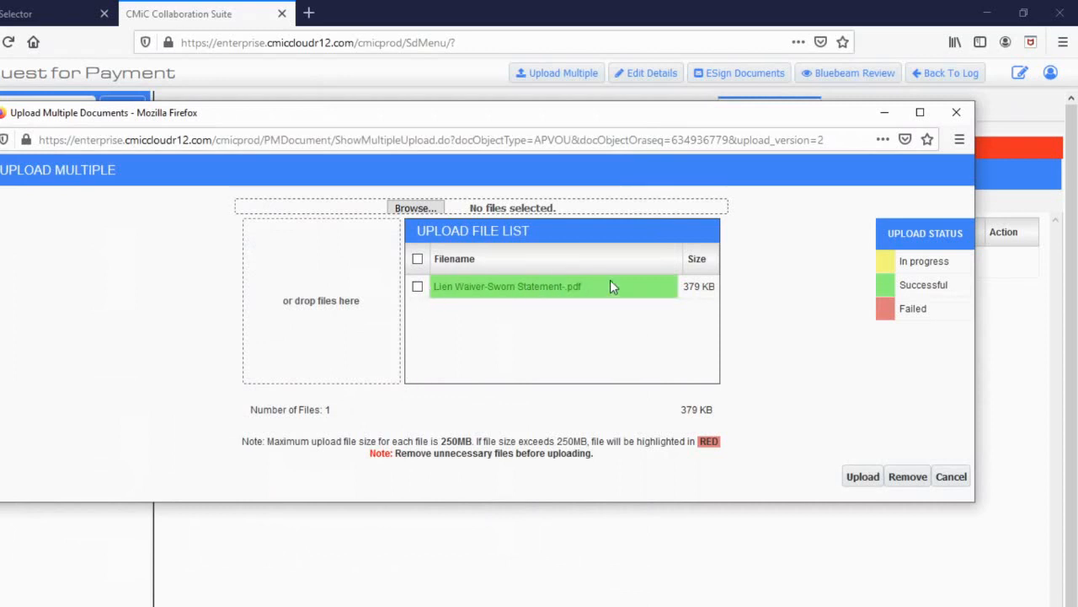
- Add Lien Waiver-Sworn Statement-.pdf to the upload list again straight from the desktop, and upload it as an Invoices document
{"action": "left_click", "coordinate": [849, 478]}
{"action": "left_click", "coordinate": [988, 17]}
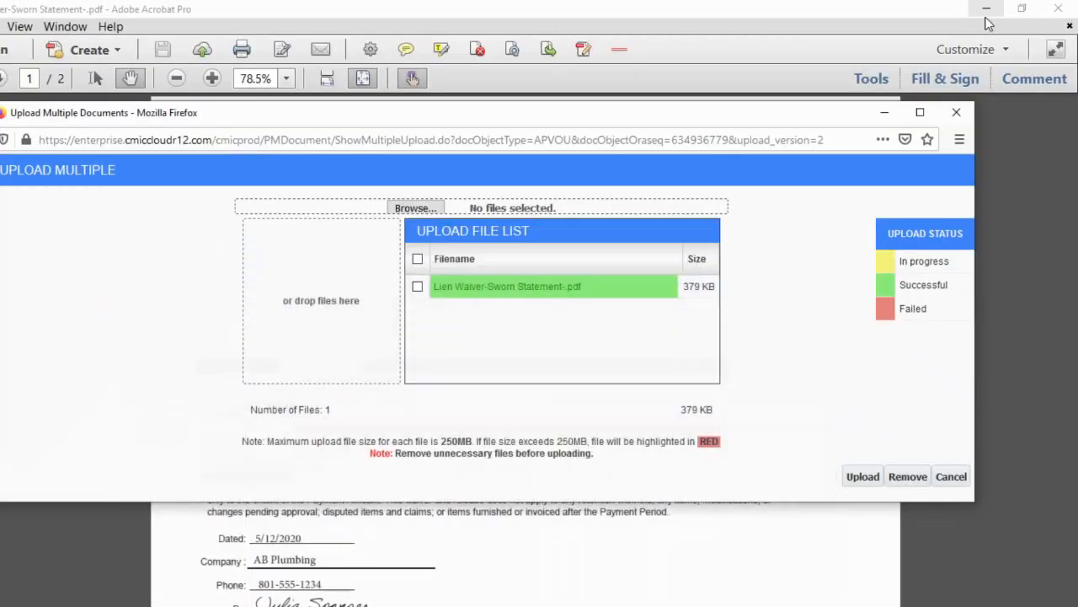
{"action": "left_click", "coordinate": [986, 10]}
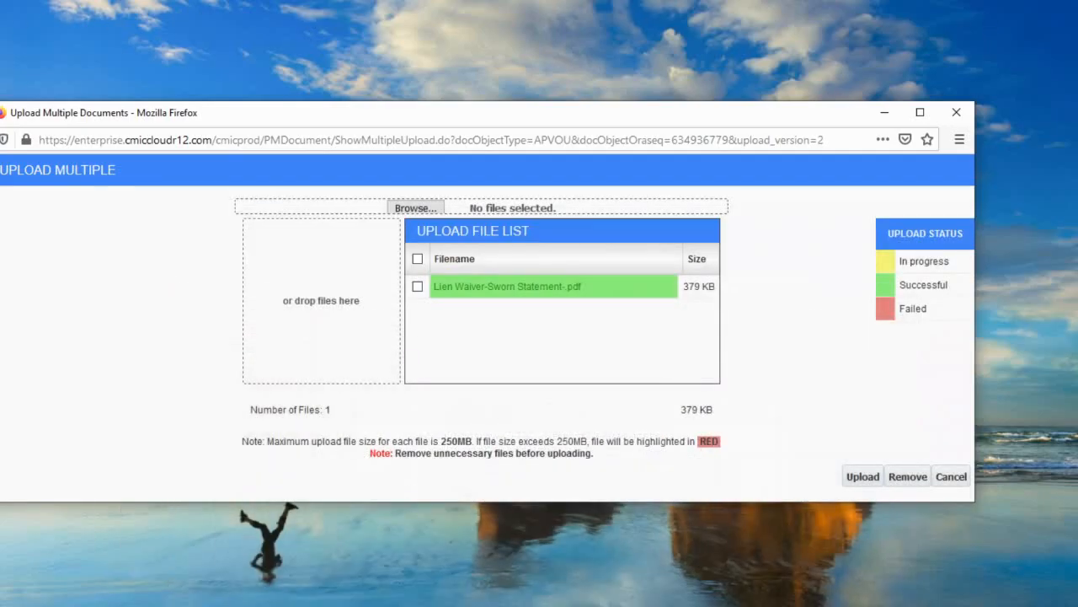
{"action": "left_click_drag", "start_coordinate": [0, 253], "coordinate": [278, 311]}
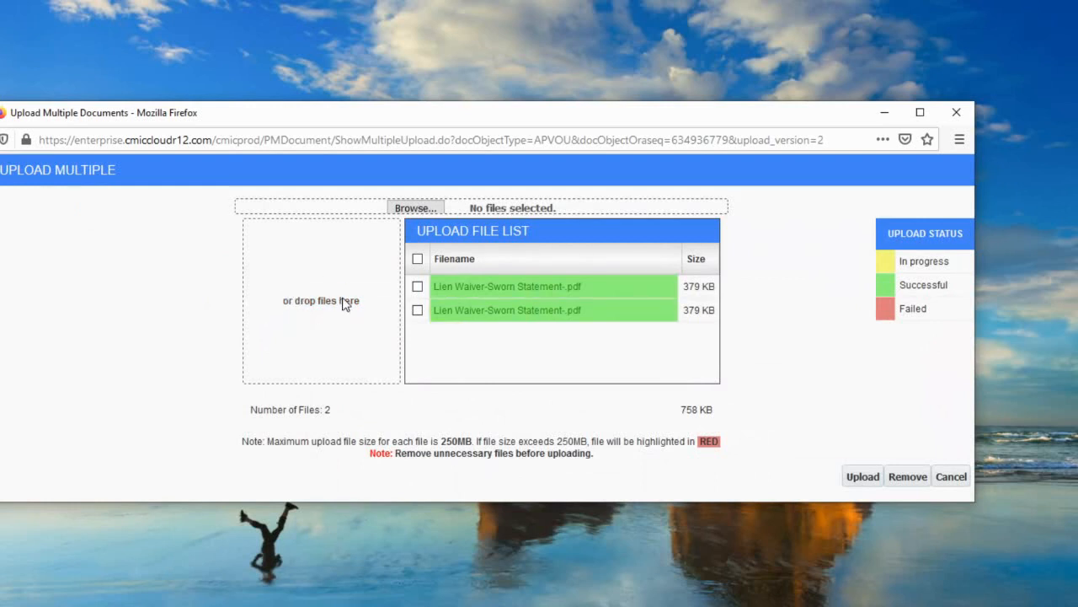
{"action": "left_click", "coordinate": [865, 477]}
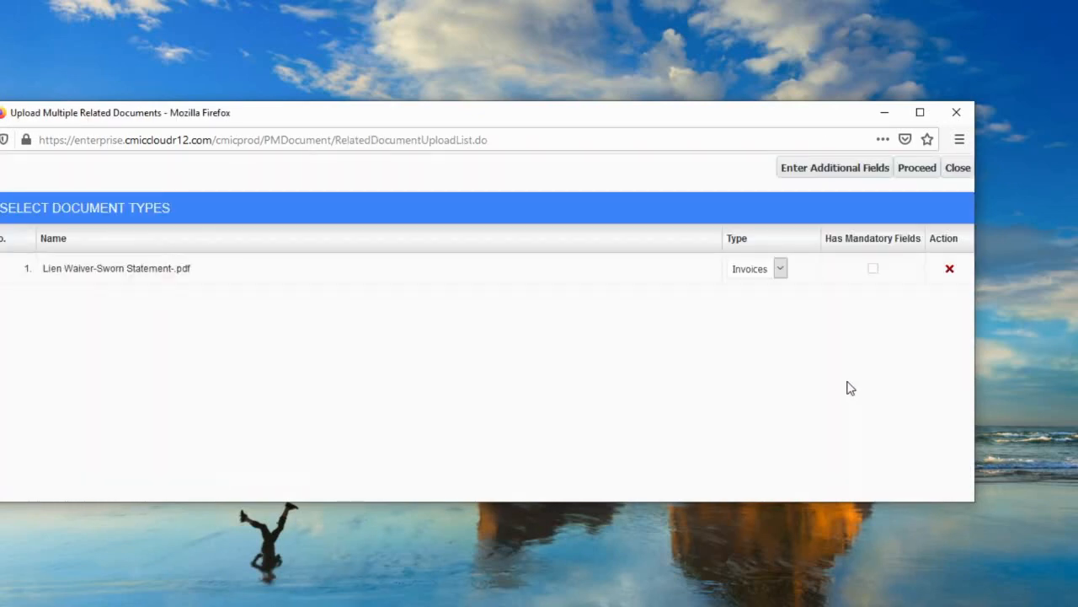
{"action": "left_click", "coordinate": [917, 168]}
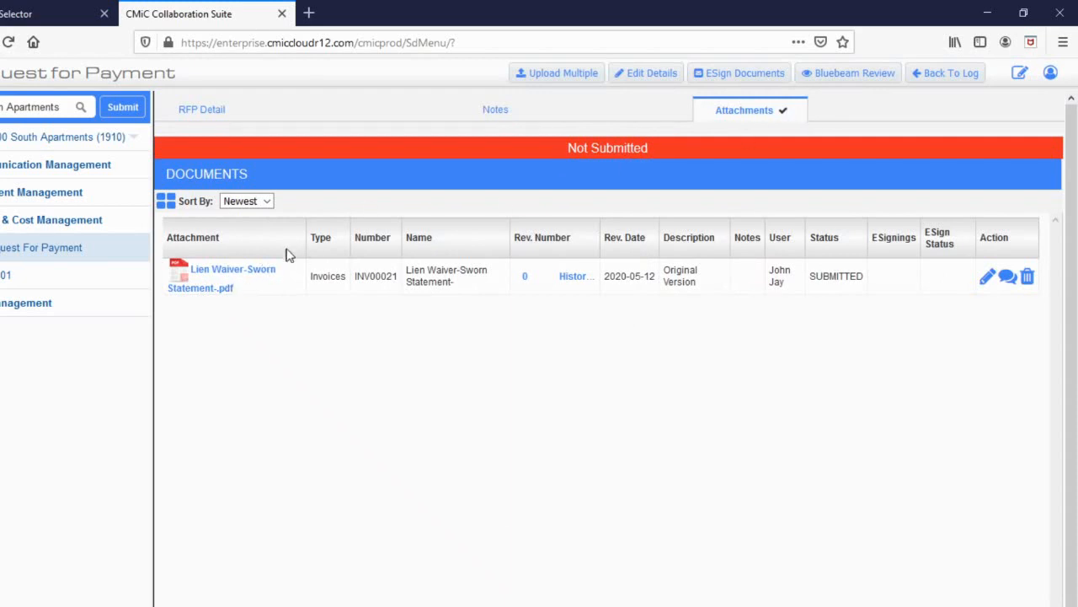
- Open the attached Lien Waiver-Sworn Statement-.pdf, look through its pages, and close it
{"action": "left_click", "coordinate": [212, 289]}
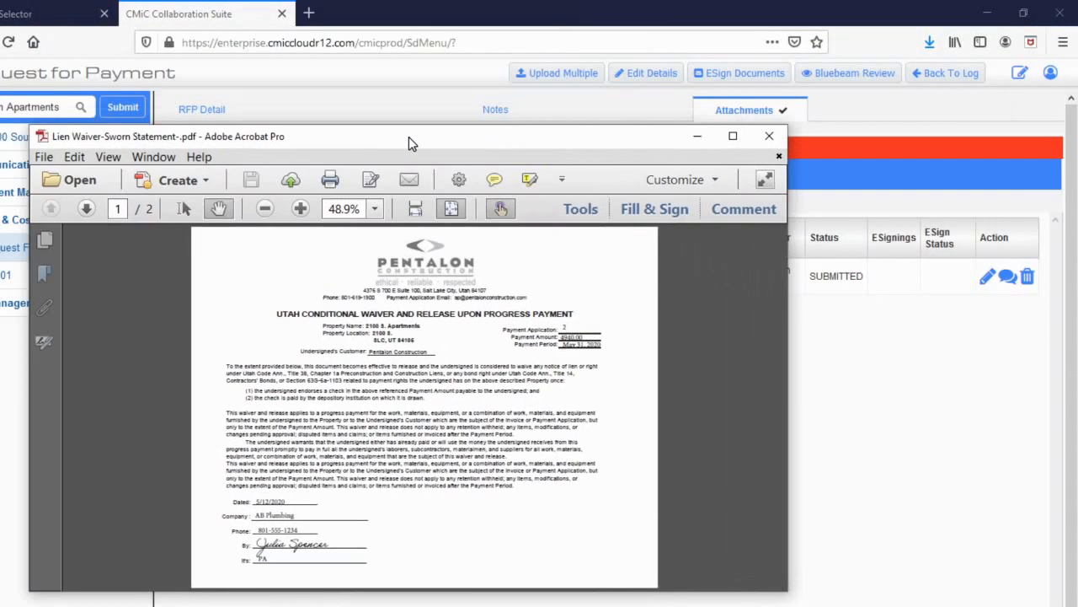
{"action": "left_click_drag", "start_coordinate": [409, 139], "coordinate": [478, 134]}
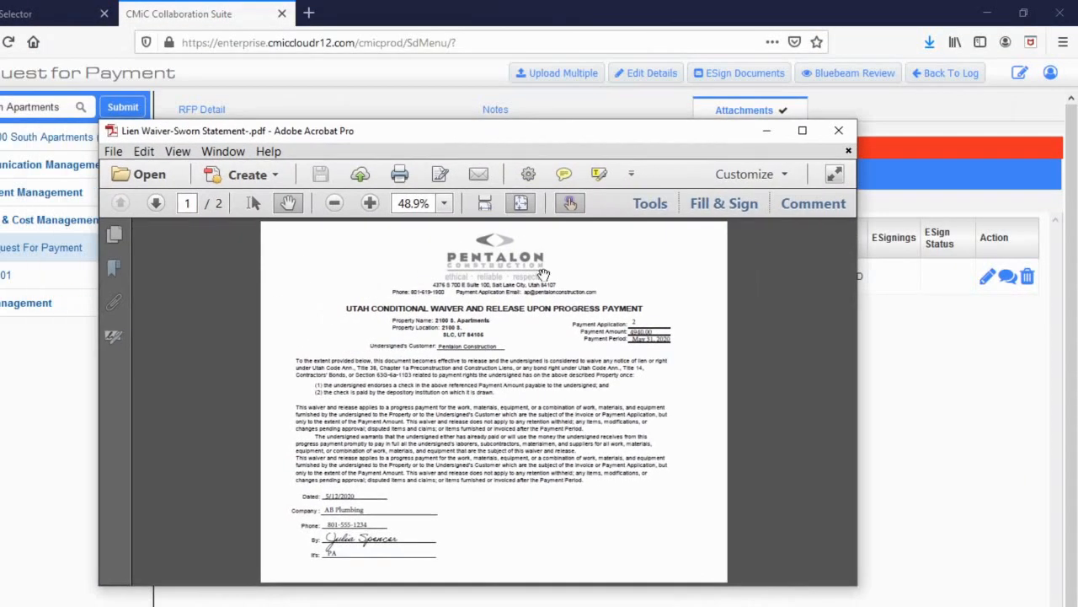
{"action": "scroll", "coordinate": [582, 405], "scroll_direction": "down", "scroll_amount": 1}
{"action": "scroll", "coordinate": [577, 405], "scroll_direction": "up", "scroll_amount": 1}
{"action": "scroll", "coordinate": [569, 404], "scroll_direction": "down", "scroll_amount": 1}
{"action": "scroll", "coordinate": [569, 404], "scroll_direction": "up", "scroll_amount": 1}
{"action": "left_click", "coordinate": [838, 130]}
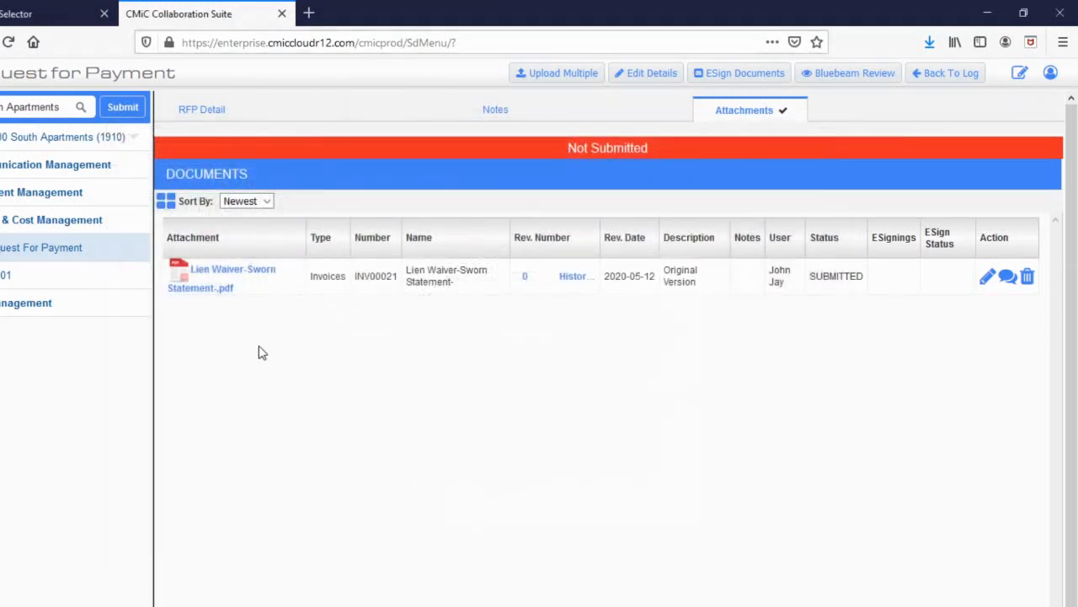
- Check the request's details and schedule of values, and submit the request for payment
{"action": "left_click", "coordinate": [195, 110]}
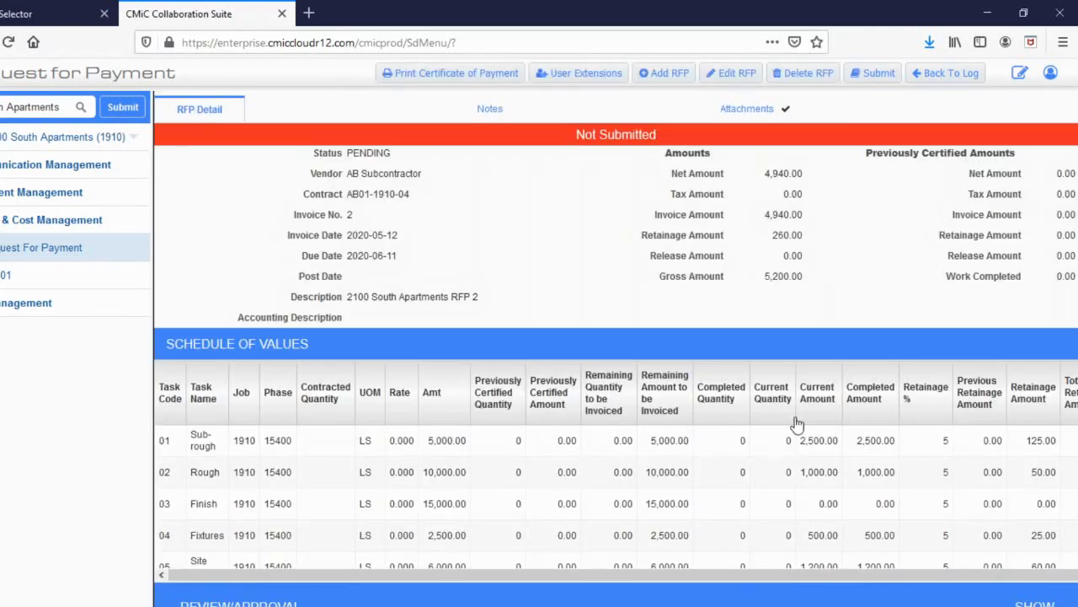
{"action": "scroll", "coordinate": [768, 469], "scroll_direction": "down", "scroll_amount": 1}
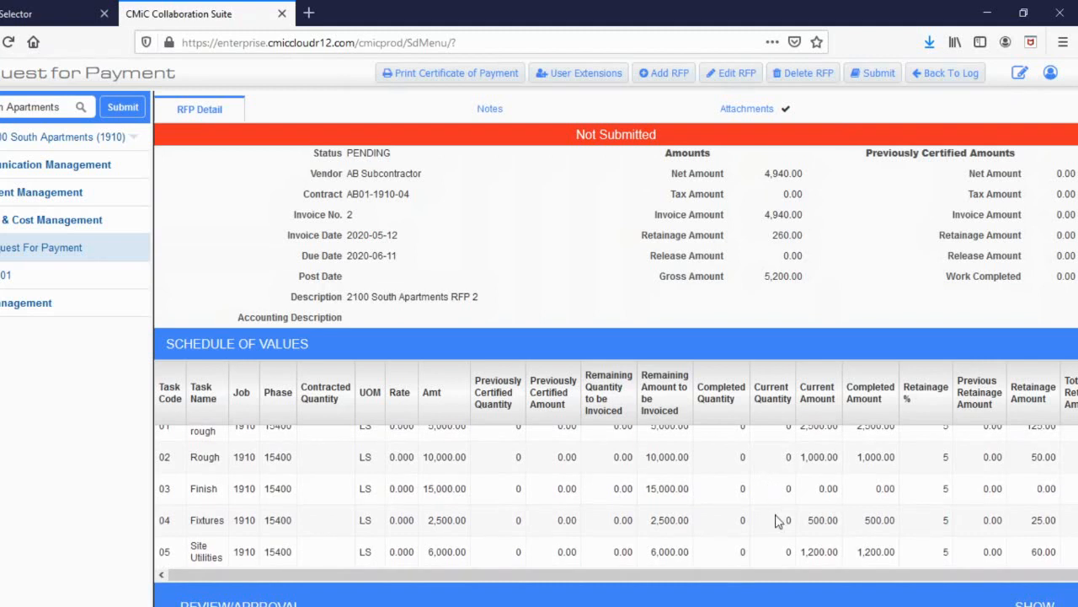
{"action": "scroll", "coordinate": [780, 554], "scroll_direction": "up", "scroll_amount": 1}
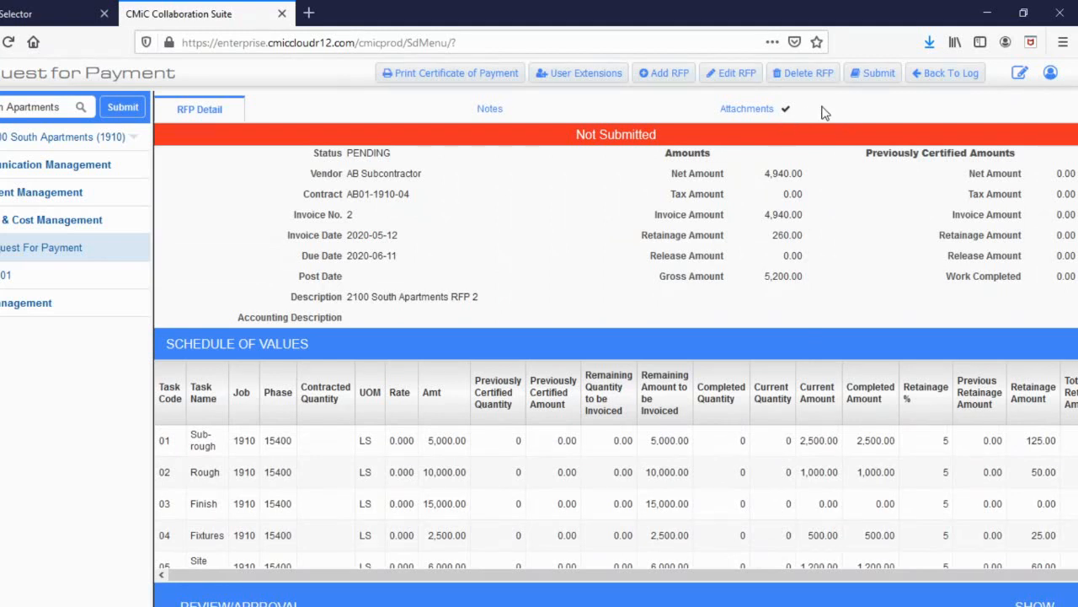
{"action": "left_click", "coordinate": [877, 74]}
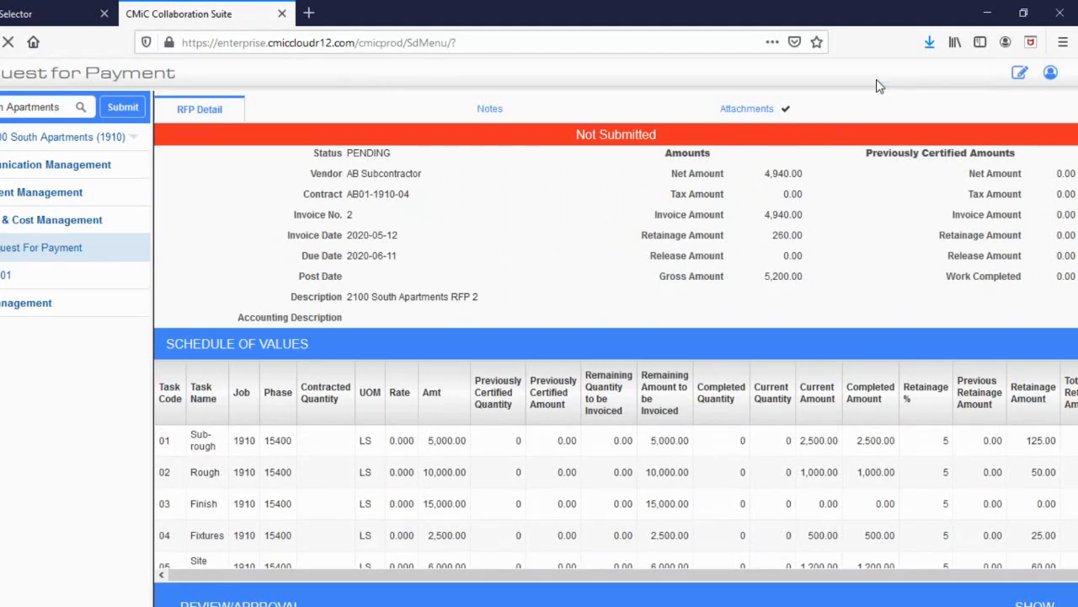